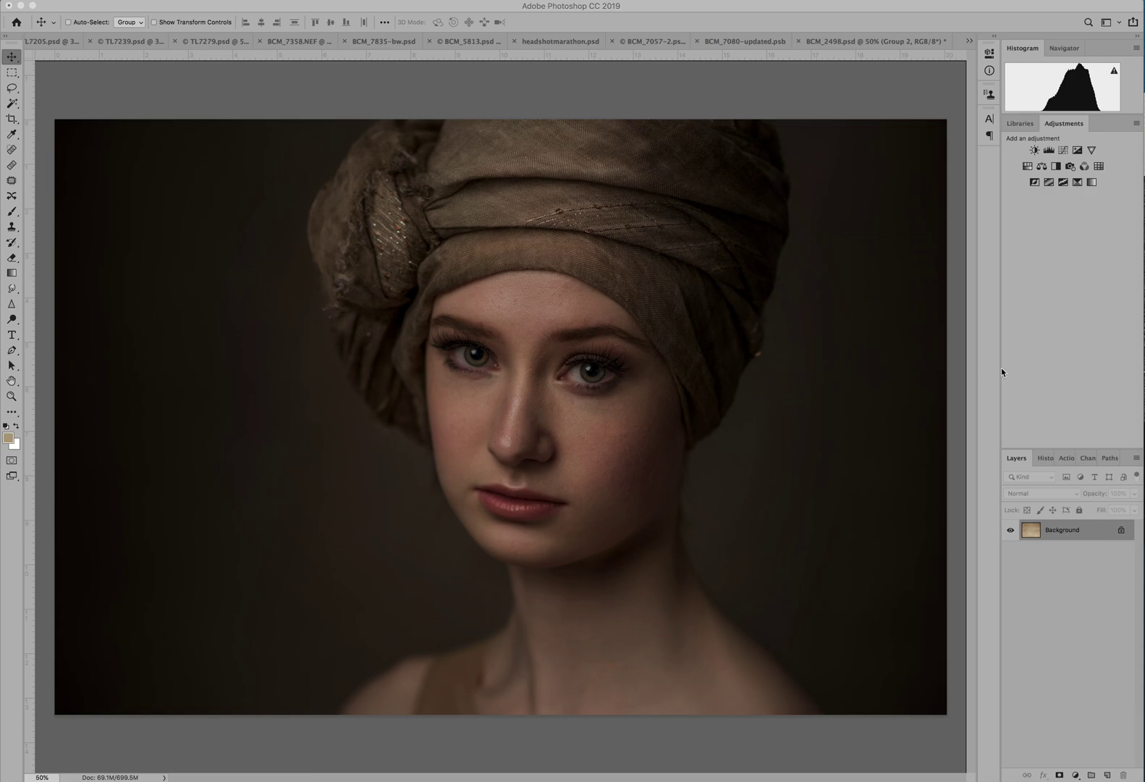
# Step: Paste the copied tan cracked texture above the portrait, accepting the colour profile conversion
pyautogui.click(890, 378)
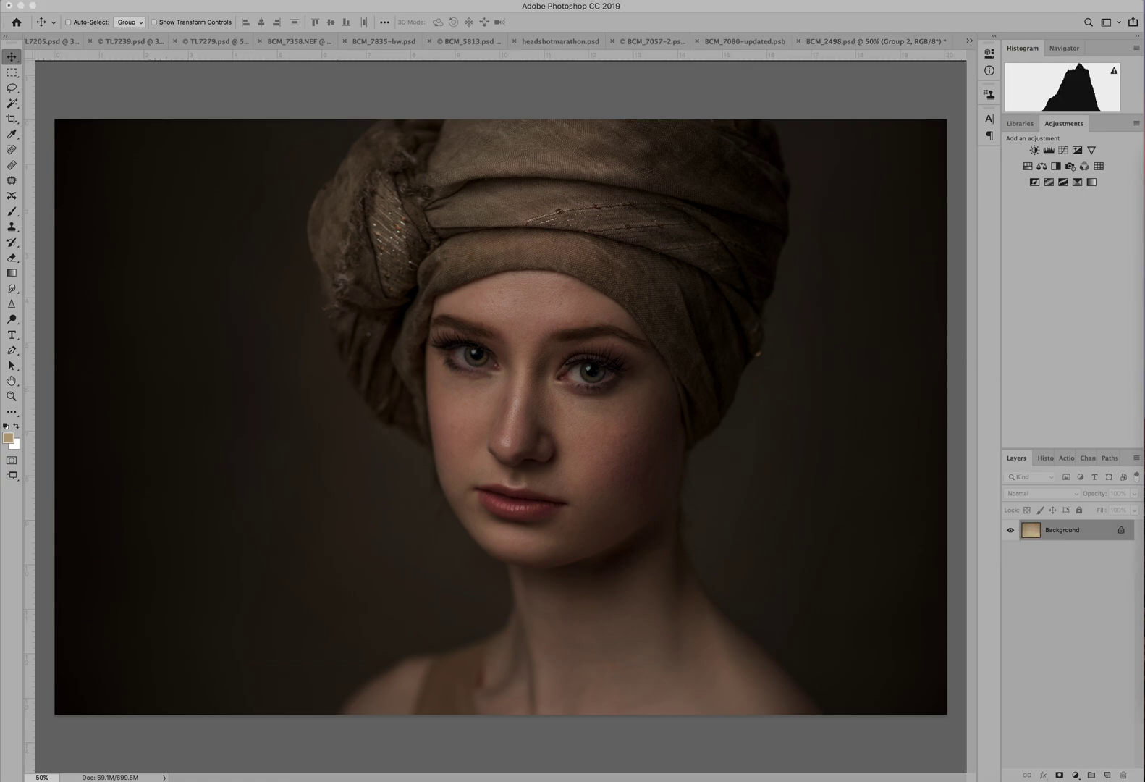
pyautogui.press('super+v')
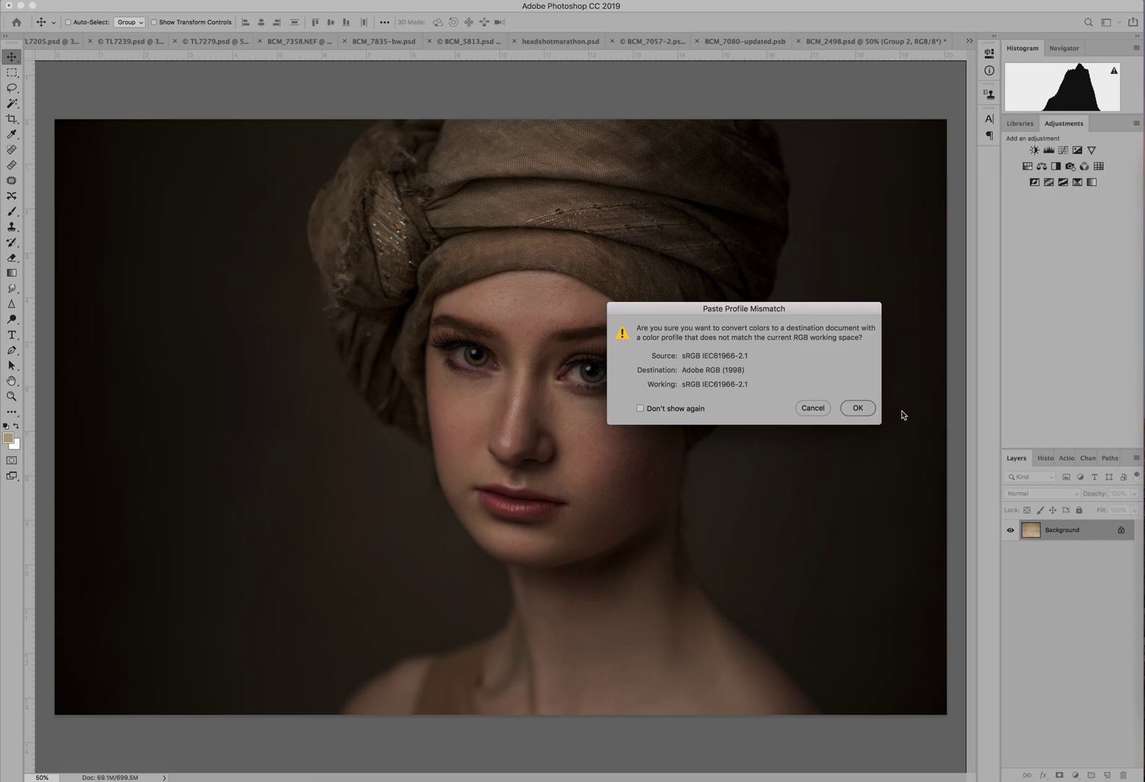
pyautogui.press('Return')
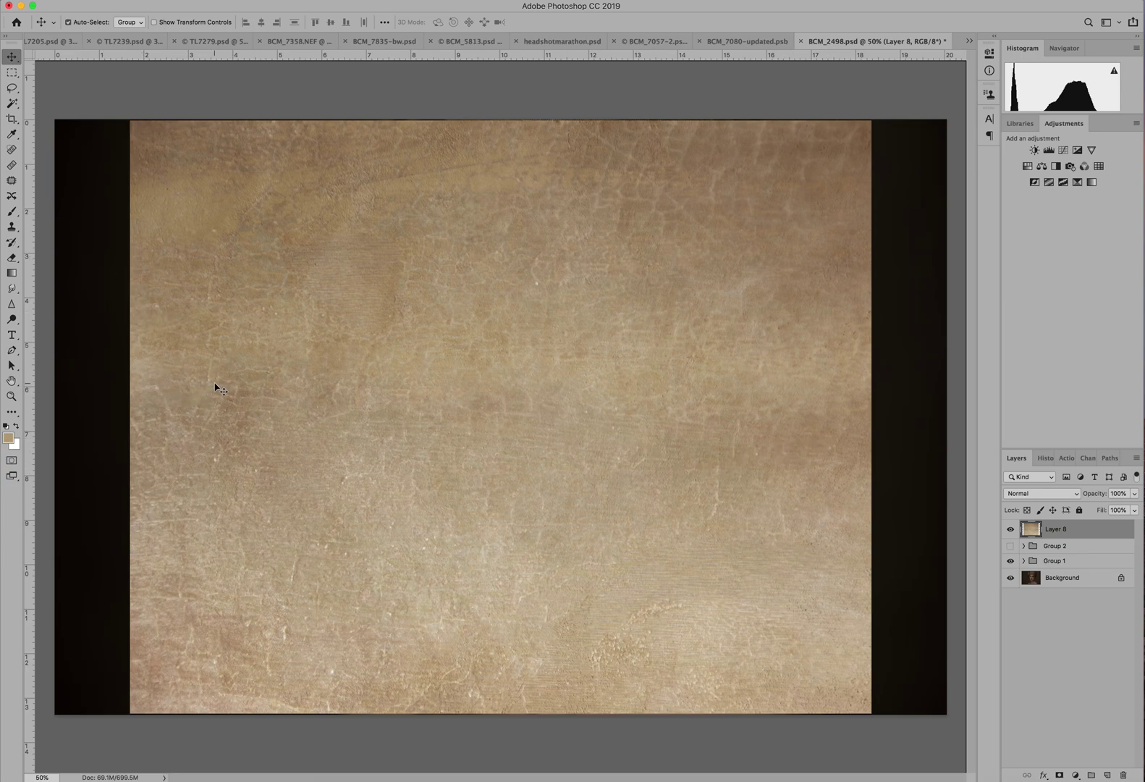
# Step: Stretch the pasted texture with Free Transform so it covers the whole canvas and slightly overlaps every edge
pyautogui.press('super+t')
pyautogui.moveTo(131, 415); pyautogui.dragTo(54, 404)
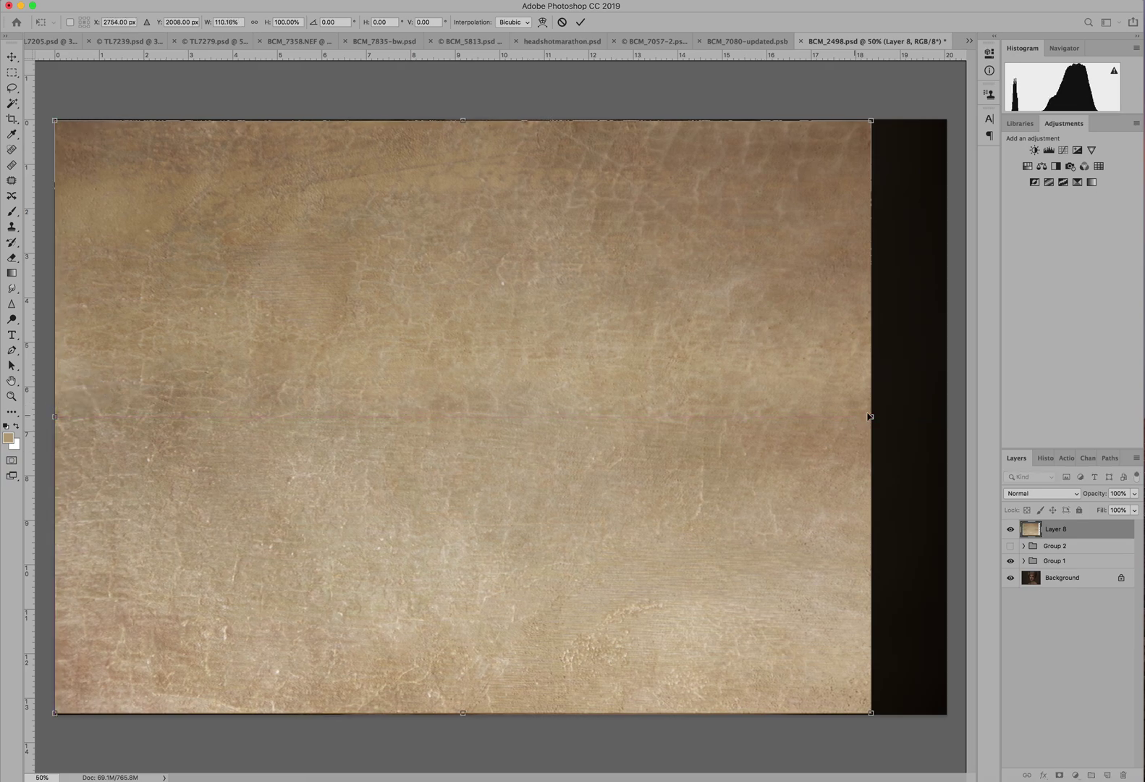
pyautogui.moveTo(876, 414); pyautogui.dragTo(955, 405)
pyautogui.moveTo(507, 714); pyautogui.dragTo(506, 724)
pyautogui.moveTo(509, 112); pyautogui.dragTo(507, 100)
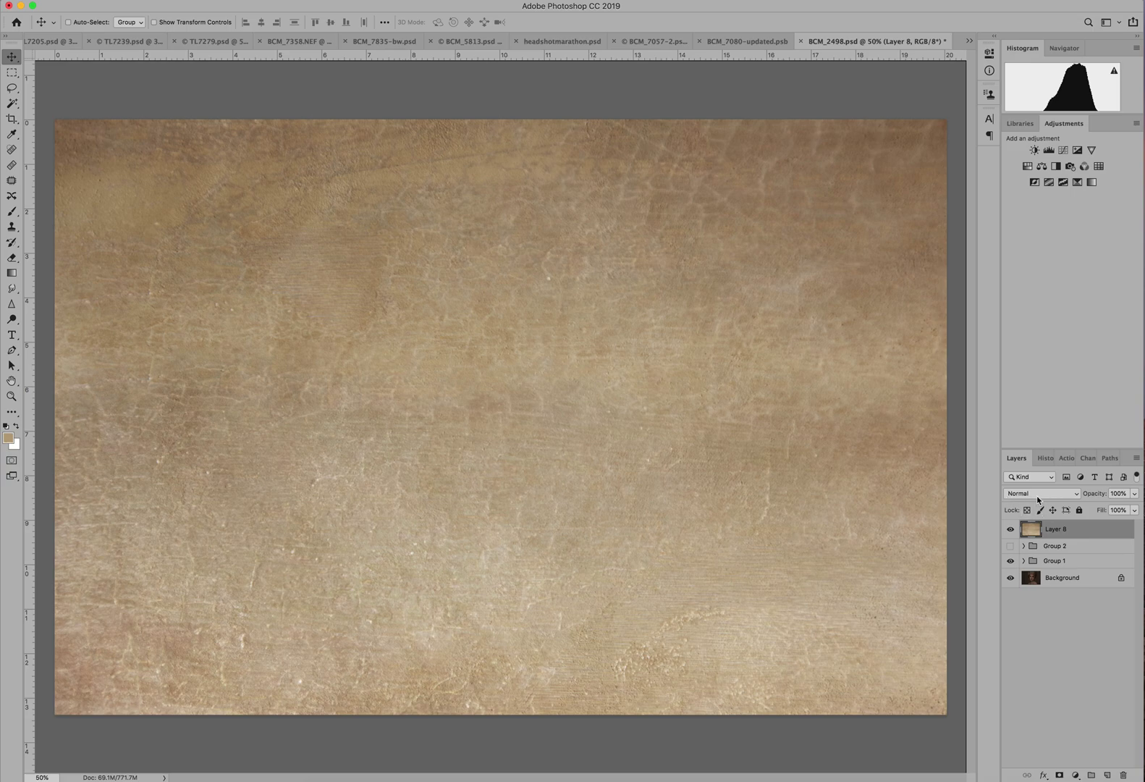
# Step: Set the texture layer's blend mode to Soft Light and compare the portrait with and without the texture
pyautogui.click(1076, 493)
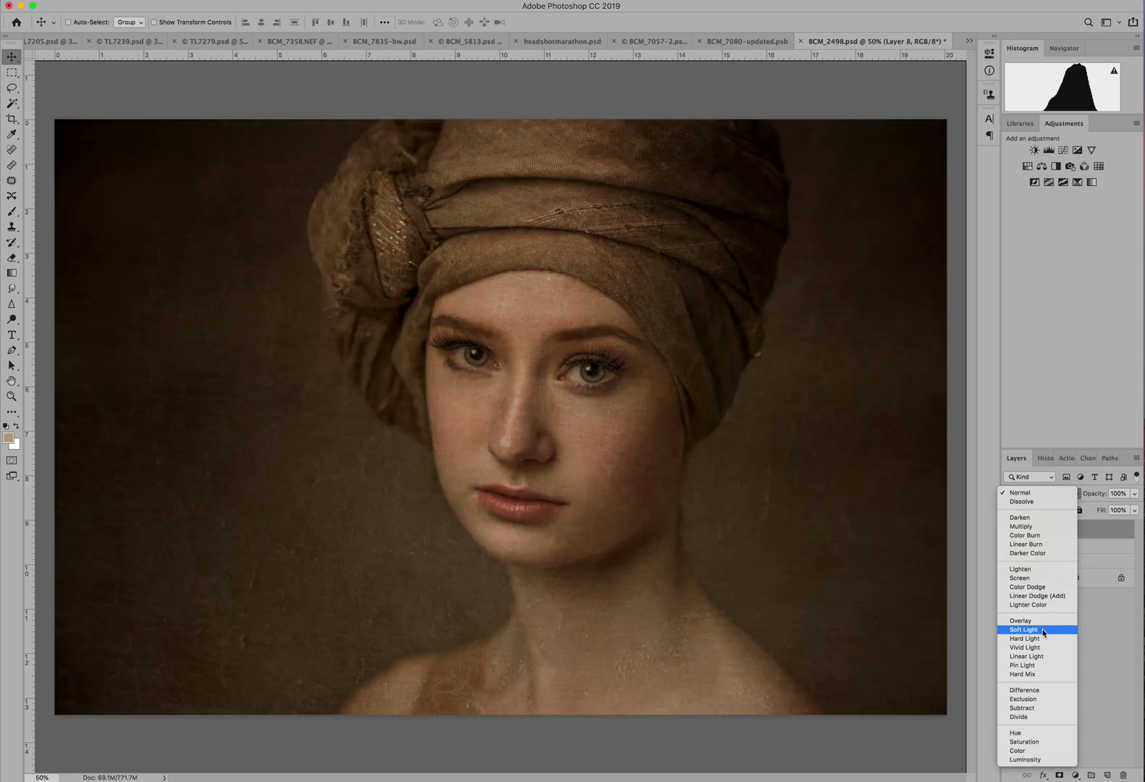
pyautogui.click(1043, 630)
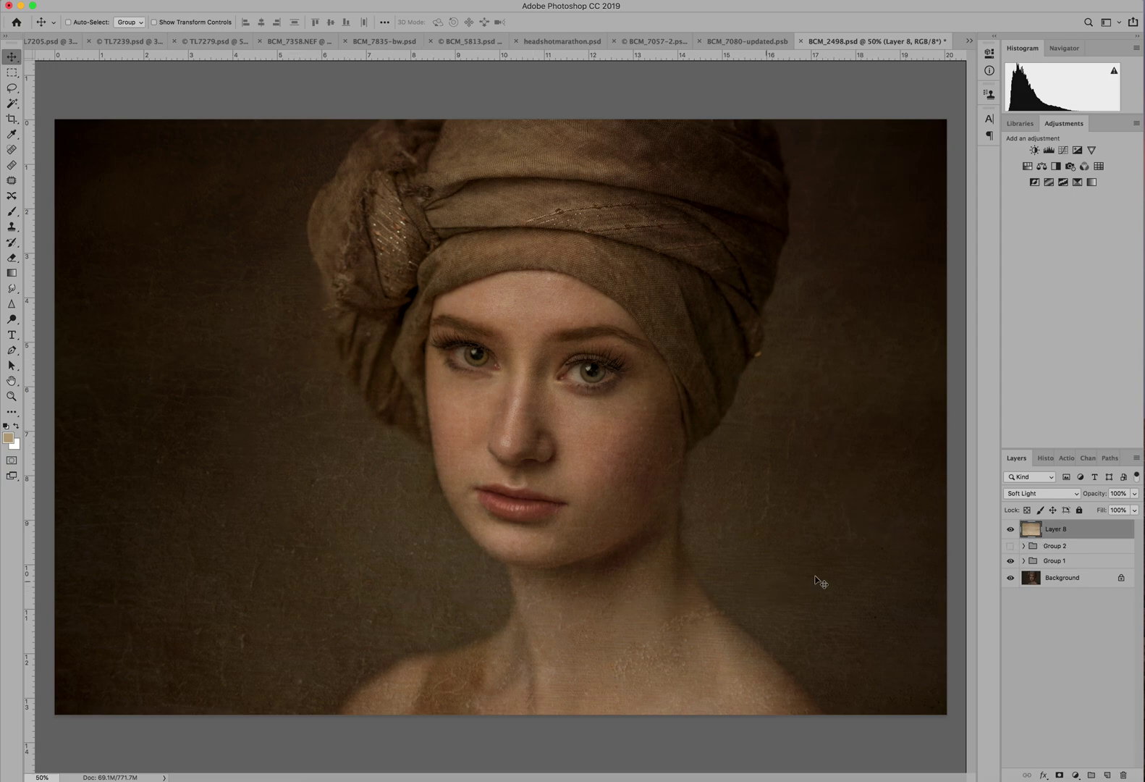
pyautogui.click(1011, 529)
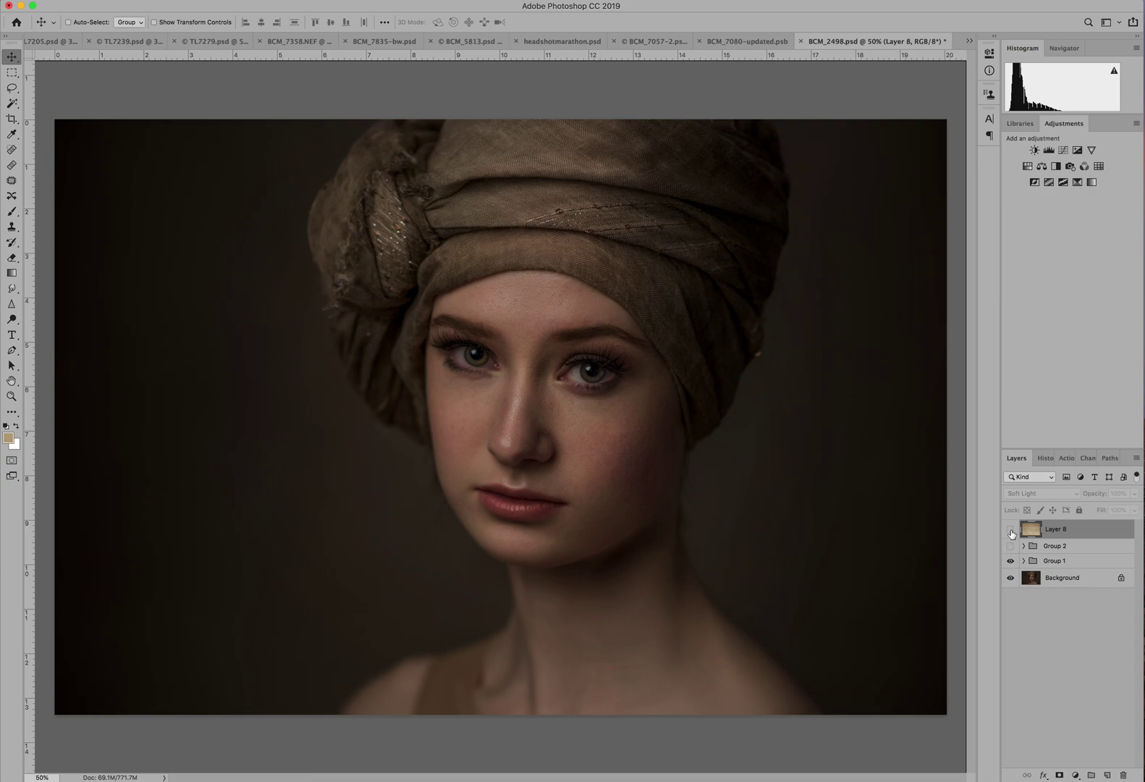
pyautogui.click(1010, 529)
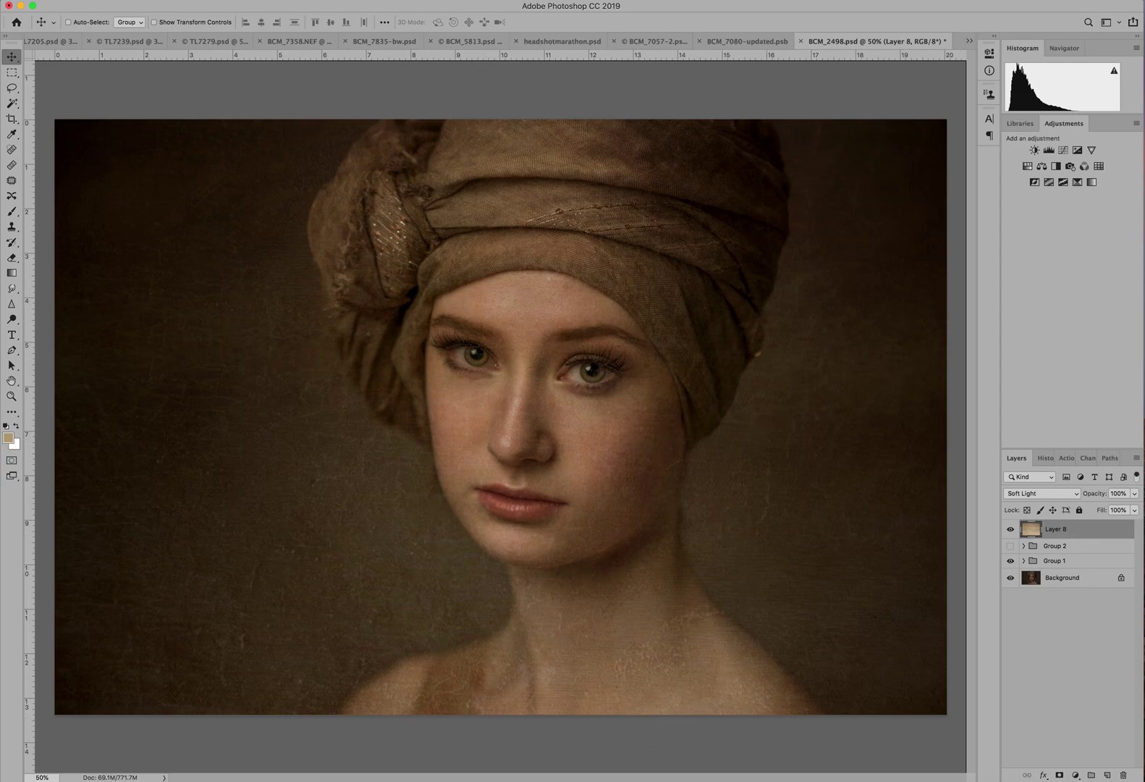
# Step: Add a white layer mask to the texture layer and set the Brush to 100% opacity and 11% flow
pyautogui.click(1060, 775)
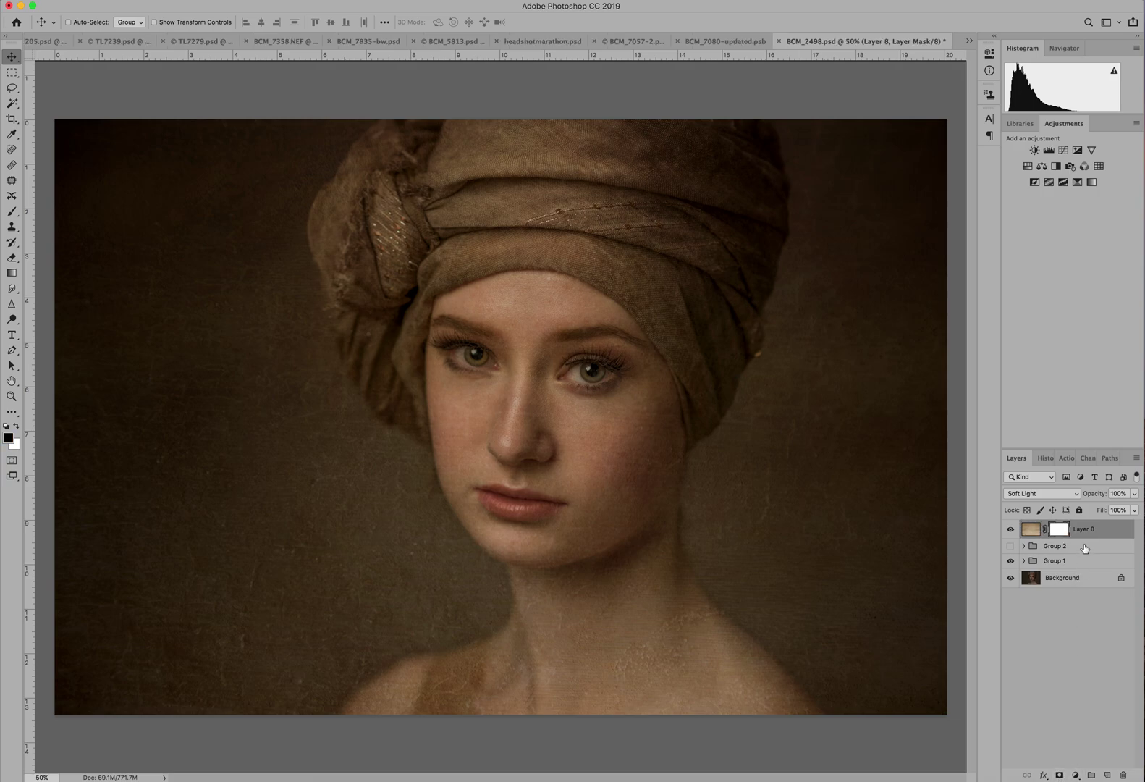
pyautogui.press('b')
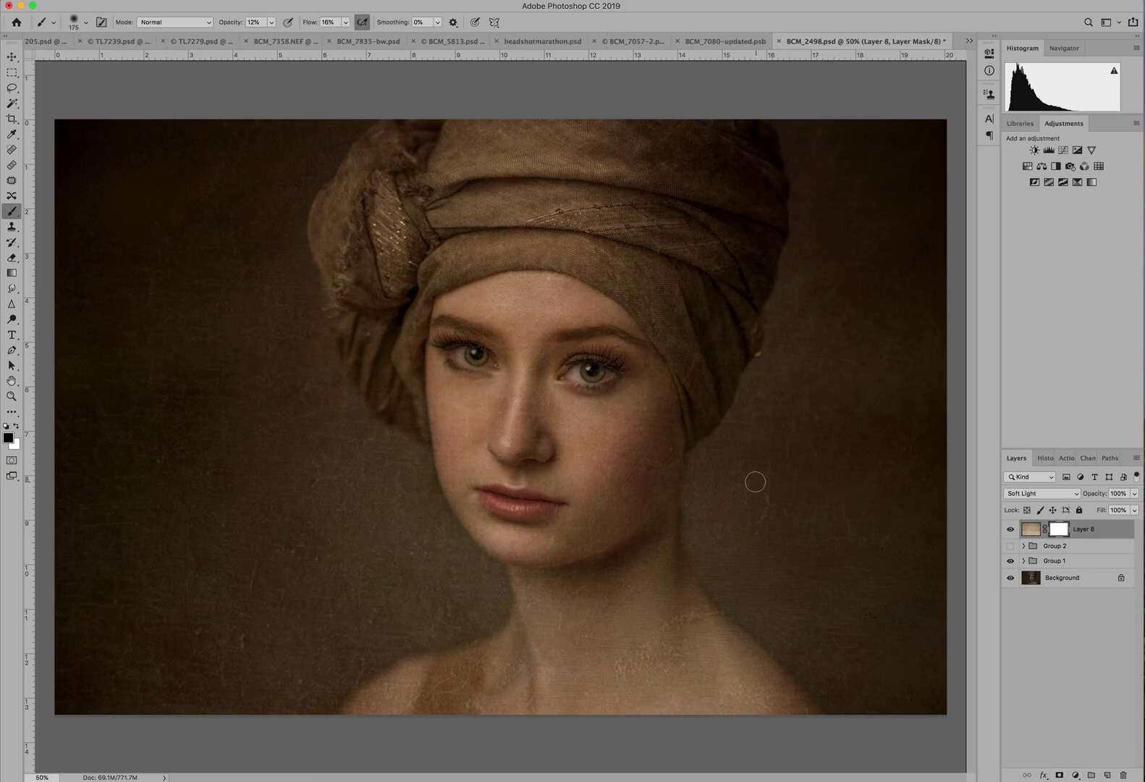
pyautogui.press(']')
pyautogui.press(']')
pyautogui.press(']')
pyautogui.press(']')
pyautogui.press(']')
pyautogui.press(']')
pyautogui.click(271, 23)
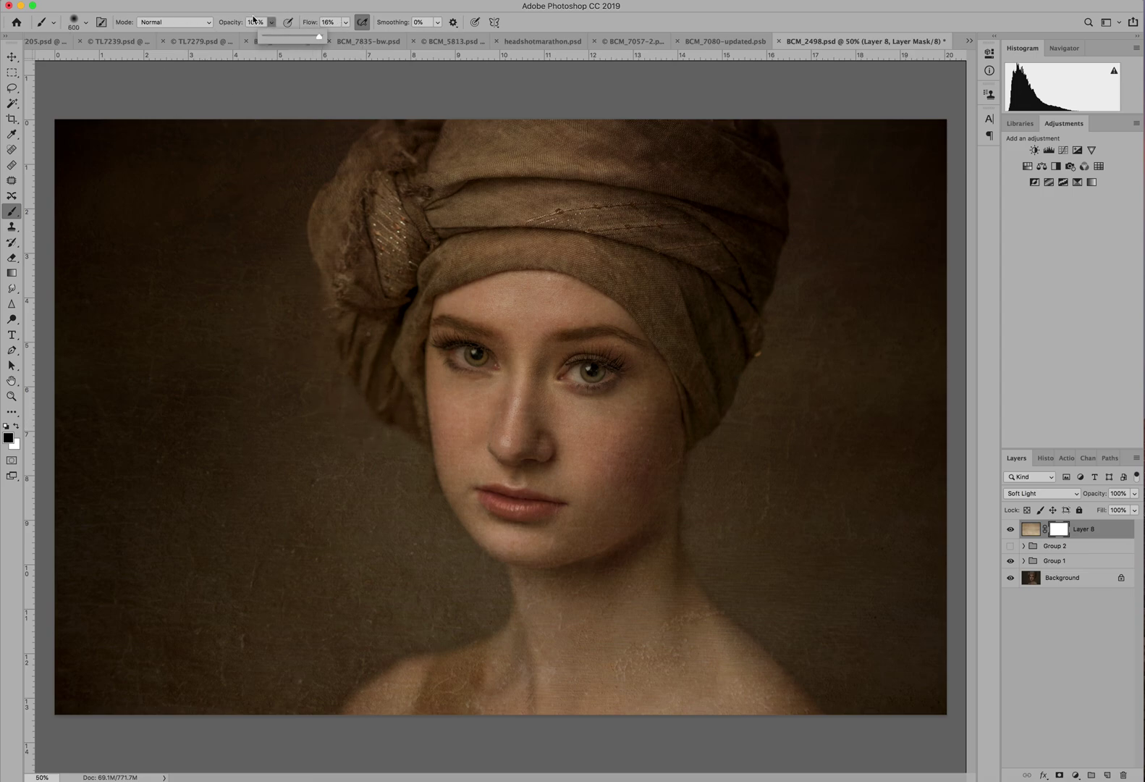
pyautogui.click(347, 23)
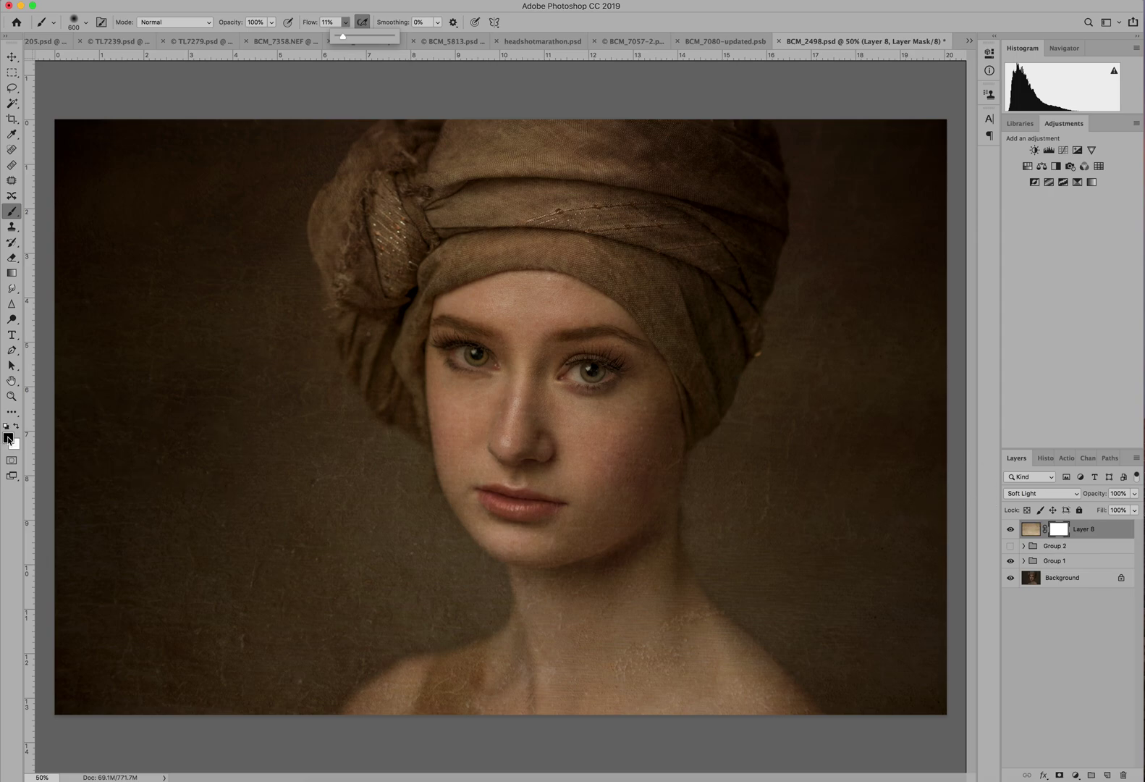
# Step: Paint black on the mask over the face, neck and shoulders with an 800 px brush, and reduce the brush to 175 px
pyautogui.press(']')
pyautogui.press(']')
pyautogui.press(']')
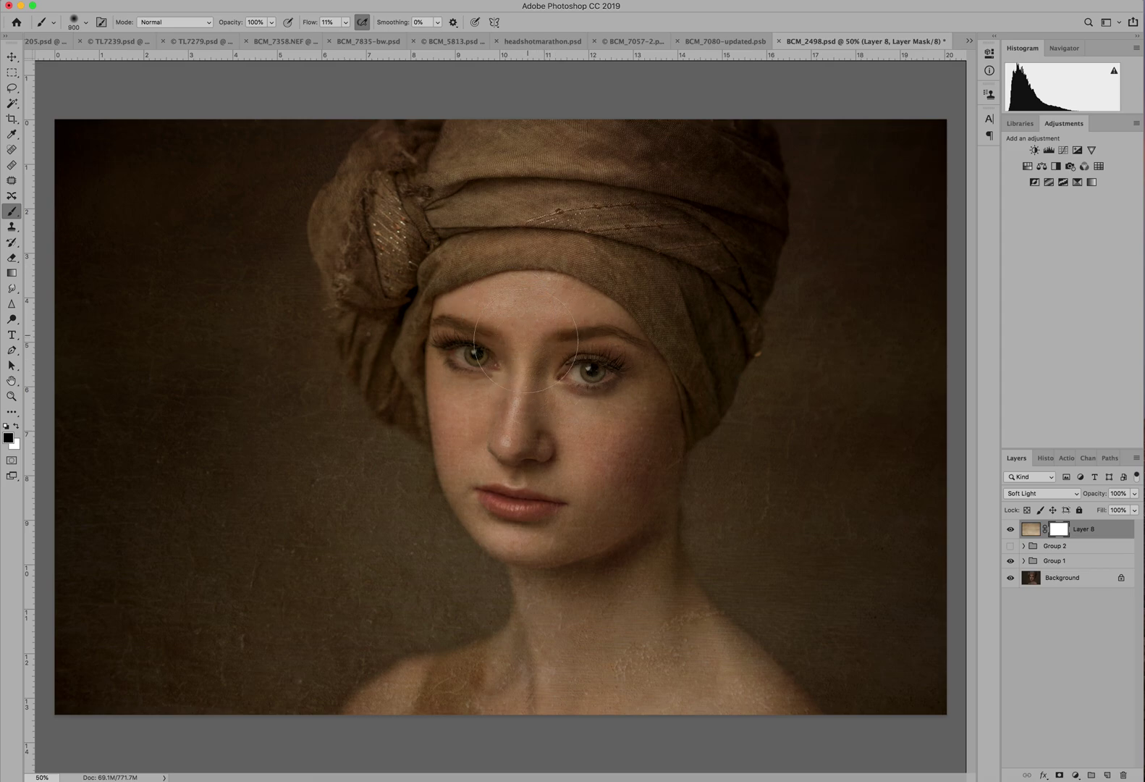
pyautogui.moveTo(490, 348)
pyautogui.mouseDown()
pyautogui.moveTo(590, 544)
pyautogui.moveTo(584, 727)
pyautogui.moveTo(606, 595)
pyautogui.moveTo(626, 614)
pyautogui.moveTo(654, 774)
pyautogui.moveTo(622, 553)
pyautogui.moveTo(695, 722)
pyautogui.moveTo(692, 681)
pyautogui.moveTo(611, 551)
pyautogui.moveTo(748, 735)
pyautogui.moveTo(684, 675)
pyautogui.moveTo(668, 644)
pyautogui.moveTo(794, 759)
pyautogui.moveTo(614, 581)
pyautogui.moveTo(772, 737)
pyautogui.moveTo(660, 606)
pyautogui.moveTo(625, 591)
pyautogui.moveTo(640, 664)
pyautogui.moveTo(602, 595)
pyautogui.moveTo(551, 693)
pyautogui.moveTo(387, 722)
pyautogui.moveTo(463, 701)
pyautogui.moveTo(405, 721)
pyautogui.moveTo(423, 715)
pyautogui.moveTo(410, 712)
pyautogui.moveTo(403, 724)
pyautogui.moveTo(417, 709)
pyautogui.moveTo(371, 740)
pyautogui.moveTo(597, 690)
pyautogui.moveTo(453, 714)
pyautogui.moveTo(584, 659)
pyautogui.moveTo(591, 551)
pyautogui.moveTo(560, 568)
pyautogui.moveTo(572, 616)
pyautogui.moveTo(560, 543)
pyautogui.moveTo(496, 438)
pyautogui.moveTo(485, 456)
pyautogui.moveTo(497, 423)
pyautogui.moveTo(532, 390)
pyautogui.moveTo(581, 373)
pyautogui.moveTo(611, 407)
pyautogui.moveTo(580, 411)
pyautogui.moveTo(625, 418)
pyautogui.moveTo(595, 437)
pyautogui.moveTo(583, 489)
pyautogui.moveTo(596, 595)
pyautogui.moveTo(624, 547)
pyautogui.moveTo(620, 518)
pyautogui.moveTo(637, 615)
pyautogui.moveTo(680, 683)
pyautogui.moveTo(629, 583)
pyautogui.moveTo(748, 720)
pyautogui.moveTo(746, 739)
pyautogui.moveTo(767, 750)
pyautogui.moveTo(742, 697)
pyautogui.moveTo(695, 655)
pyautogui.moveTo(767, 735)
pyautogui.moveTo(761, 714)
pyautogui.moveTo(646, 628)
pyautogui.moveTo(627, 508)
pyautogui.moveTo(630, 346)
pyautogui.moveTo(552, 342)
pyautogui.moveTo(490, 406)
pyautogui.moveTo(482, 463)
pyautogui.moveTo(591, 593)
pyautogui.moveTo(501, 677)
pyautogui.moveTo(433, 708)
pyautogui.moveTo(440, 696)
pyautogui.moveTo(384, 764)
pyautogui.moveTo(813, 670)
pyautogui.moveTo(600, 738)
pyautogui.mouseUp()
pyautogui.press('[')
pyautogui.press('[')
pyautogui.press('[')
pyautogui.press('[')
pyautogui.press('[')
pyautogui.press('[')
pyautogui.press('[')
pyautogui.press('[')
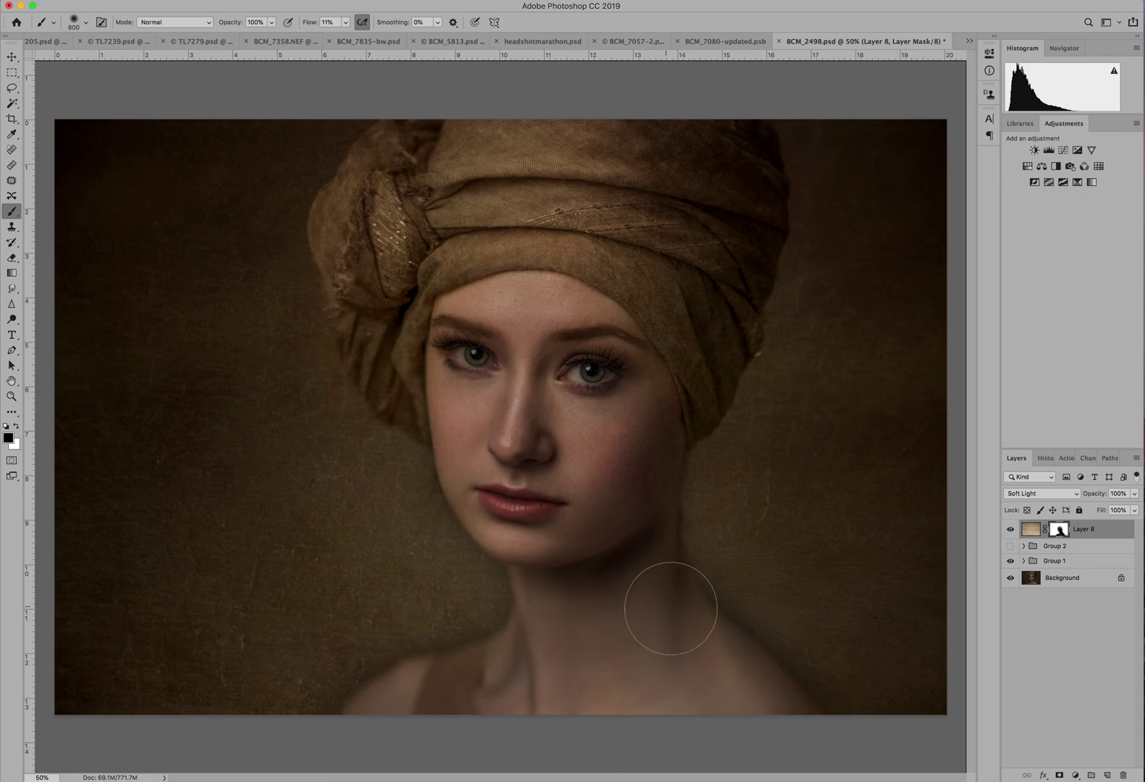
pyautogui.press('[')
# Step: Lower the texture layer's opacity to 71% and set up a white 700 px brush with 29% opacity and 8% flow
pyautogui.click(1134, 495)
pyautogui.moveTo(1116, 512); pyautogui.dragTo(1115, 512)
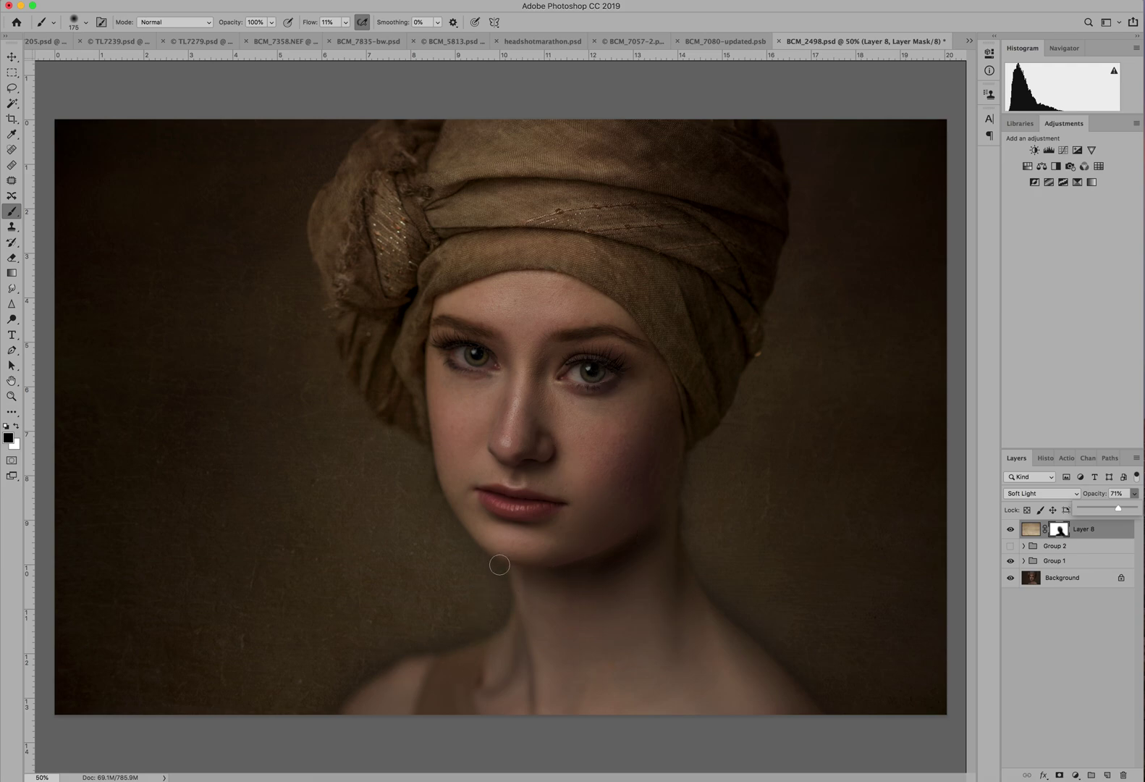
pyautogui.press('x')
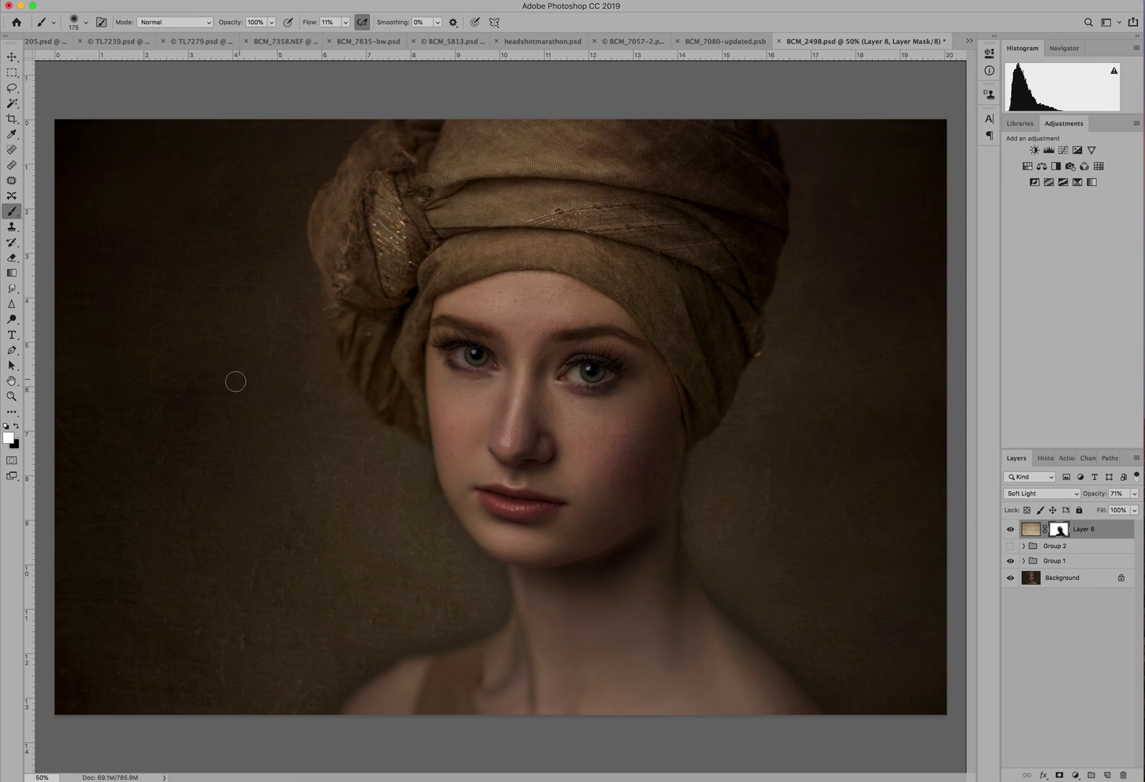
pyautogui.moveTo(270, 27); pyautogui.dragTo(235, 40)
pyautogui.click(346, 22)
pyautogui.press(']')
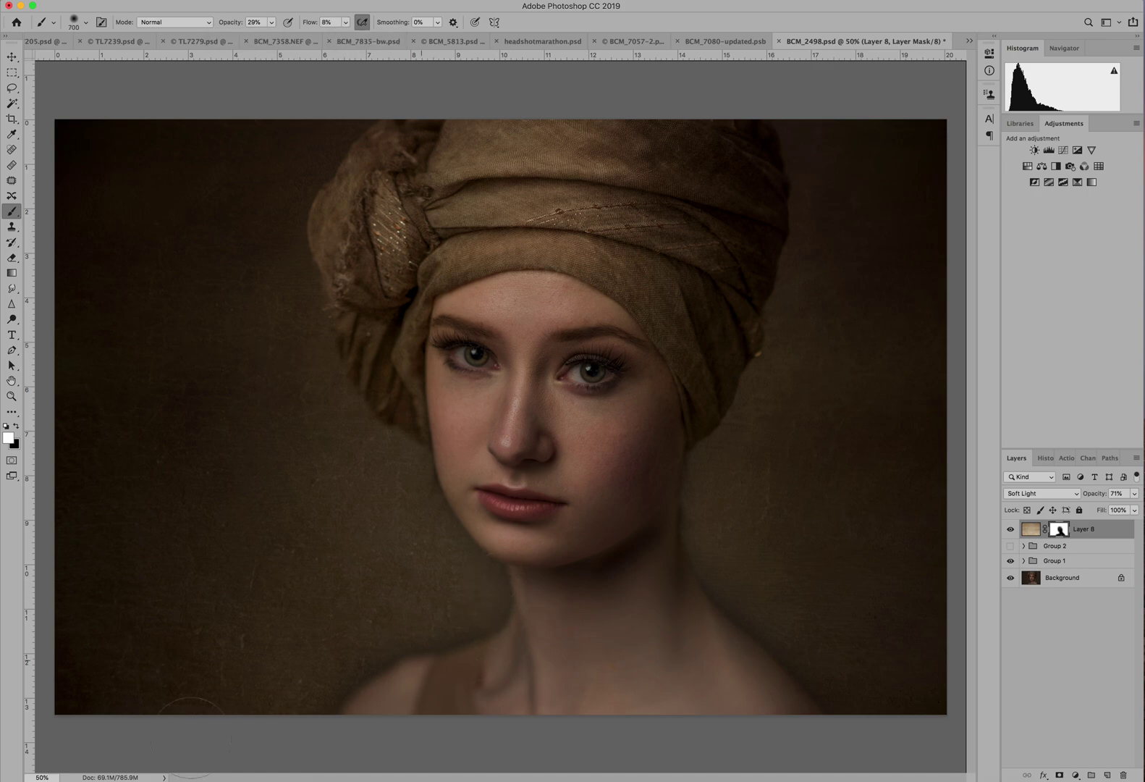
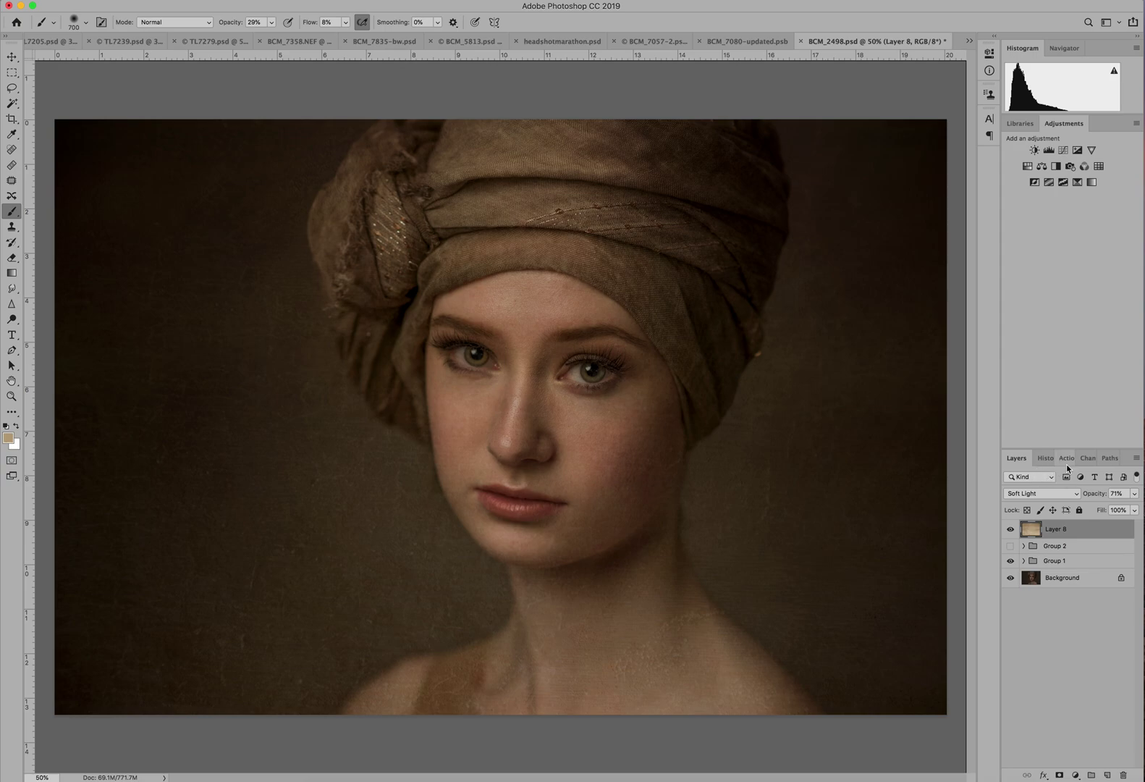
# Step: Set the unmasked texture layer back to Normal blending at 100% opacity
pyautogui.click(1041, 496)
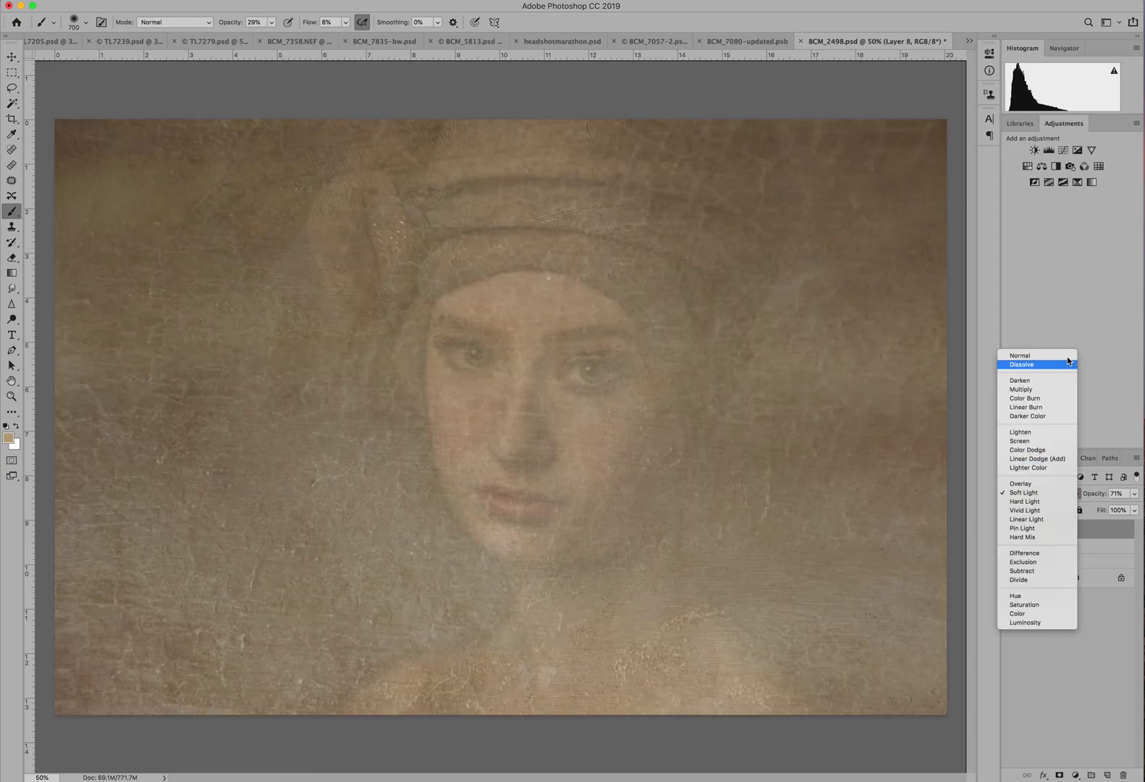
pyautogui.click(1068, 355)
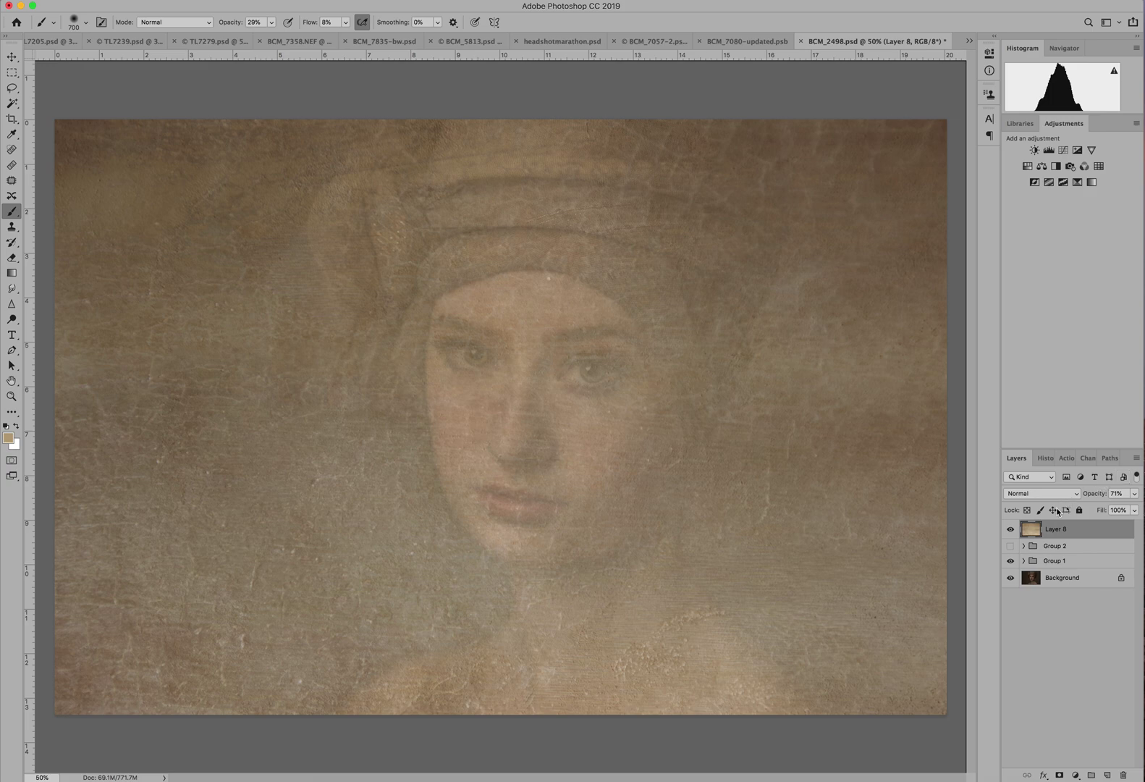
pyautogui.click(1135, 493)
pyautogui.moveTo(1120, 509); pyautogui.dragTo(1134, 518)
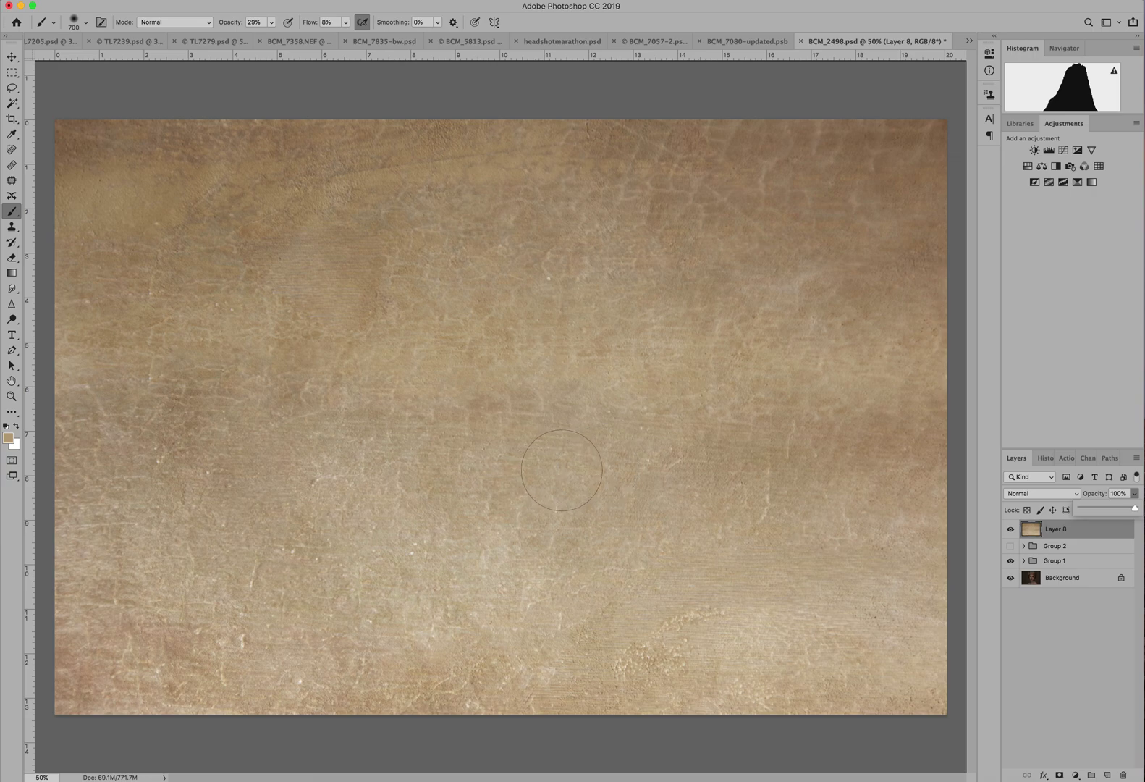
# Step: Sample a tan colour from the middle of the texture and set the layer's blend mode to Soft Light
pyautogui.press('i')
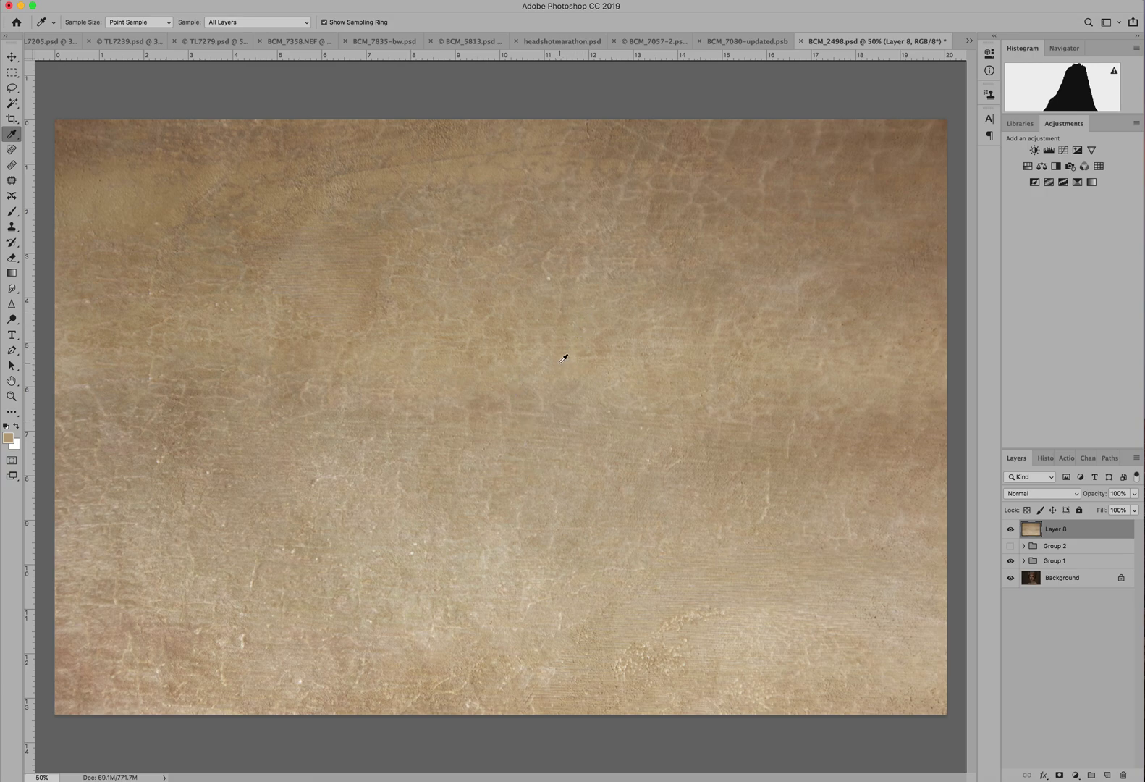
pyautogui.moveTo(563, 360); pyautogui.dragTo(565, 357)
pyautogui.click(1059, 494)
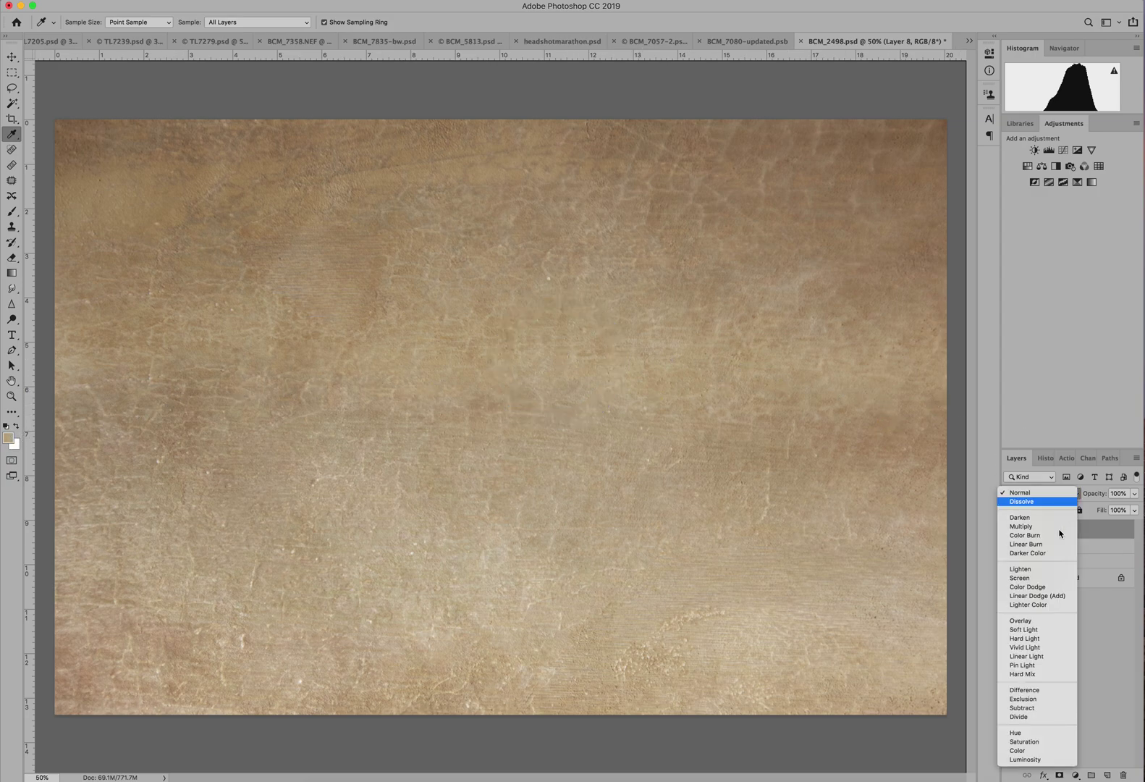
pyautogui.click(1046, 629)
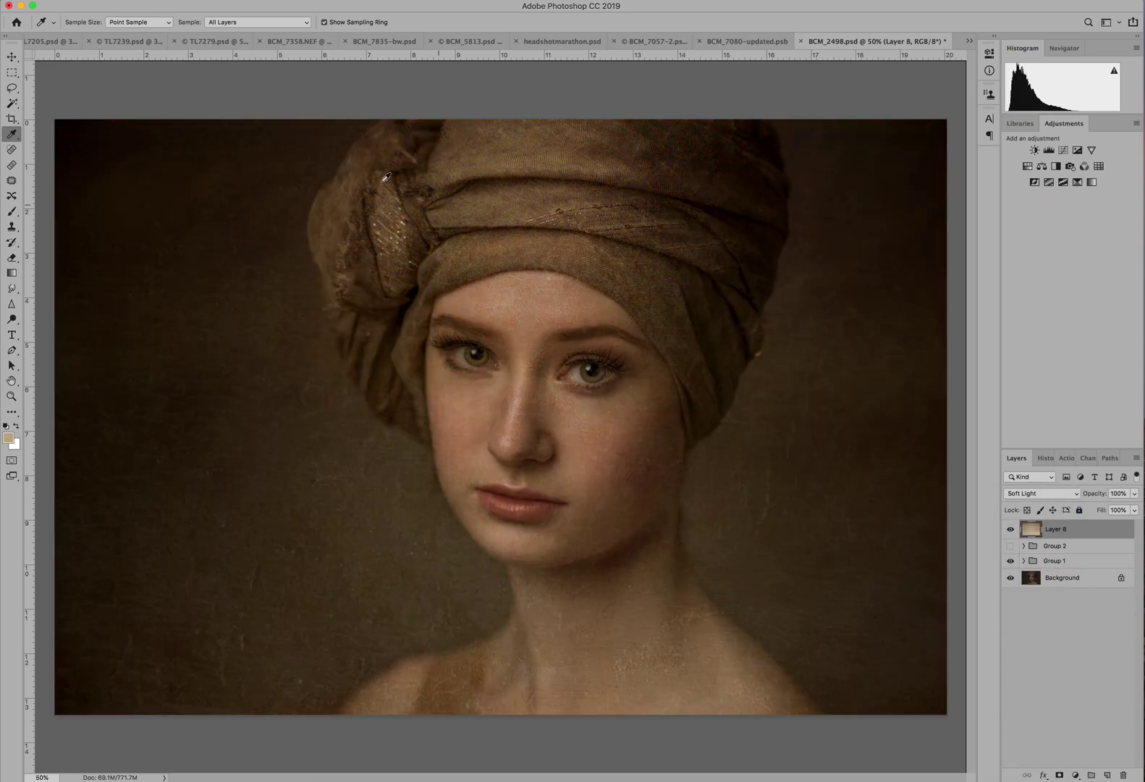
# Step: Paint the sampled tan over the texture on the chest and shoulders with a 600 px brush at 100% opacity and 9% flow
pyautogui.press('b')
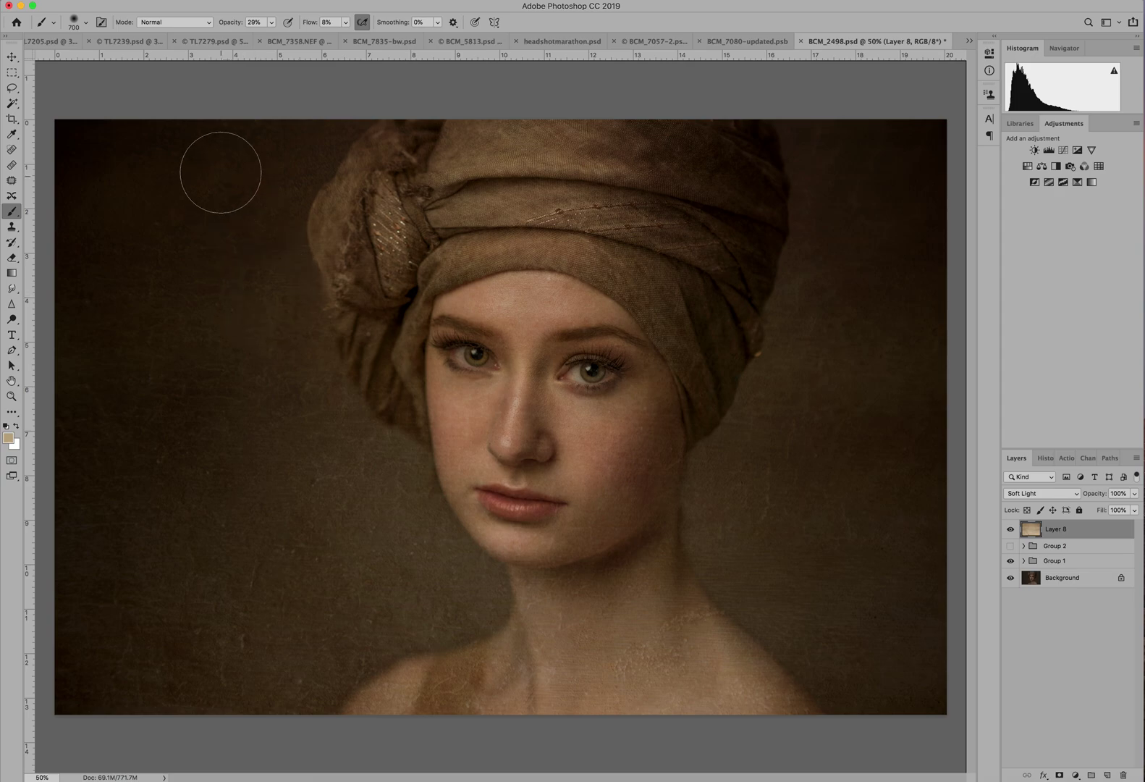
pyautogui.press('[')
pyautogui.press('[')
pyautogui.press('[')
pyautogui.press('[')
pyautogui.press(']')
pyautogui.click(271, 22)
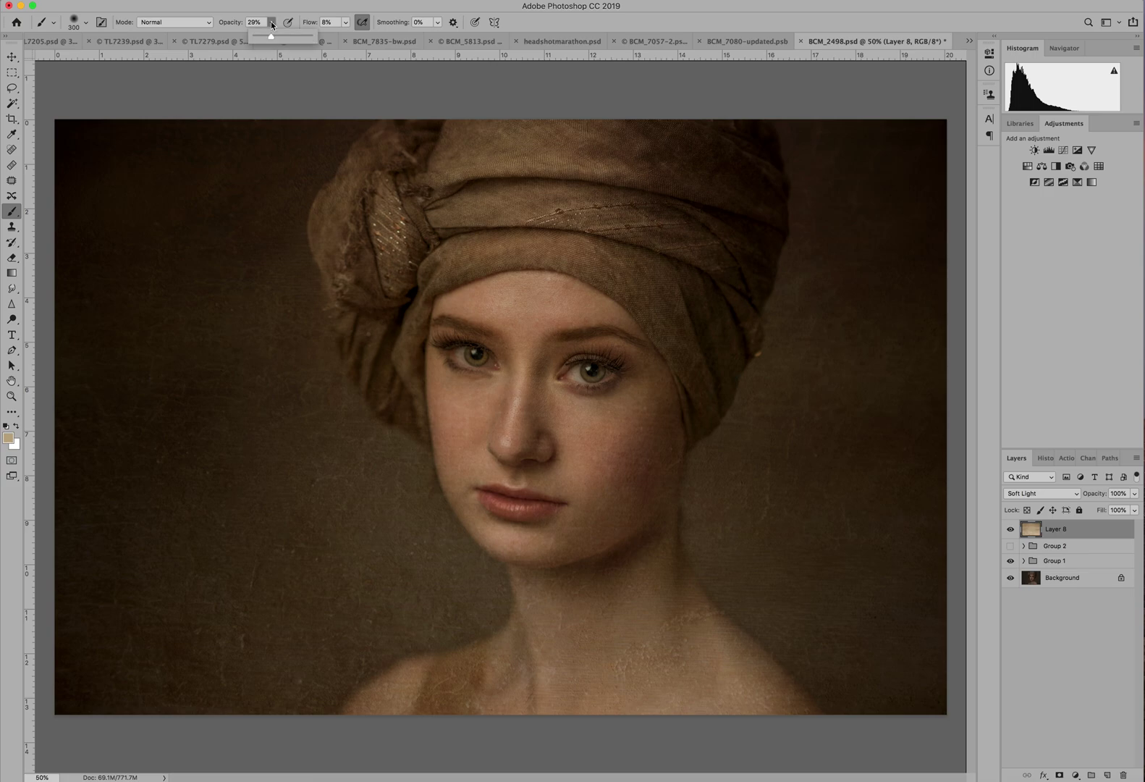
pyautogui.click(347, 23)
pyautogui.click(347, 22)
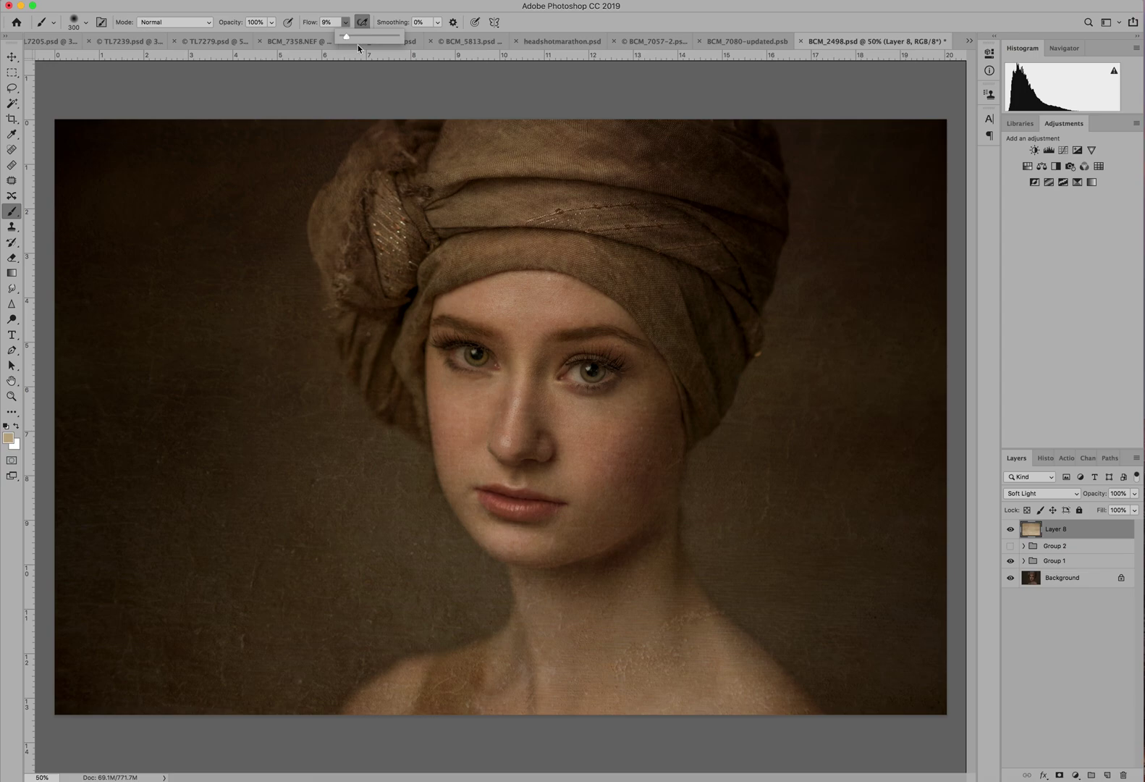
pyautogui.press(']')
pyautogui.press(']')
pyautogui.press(']')
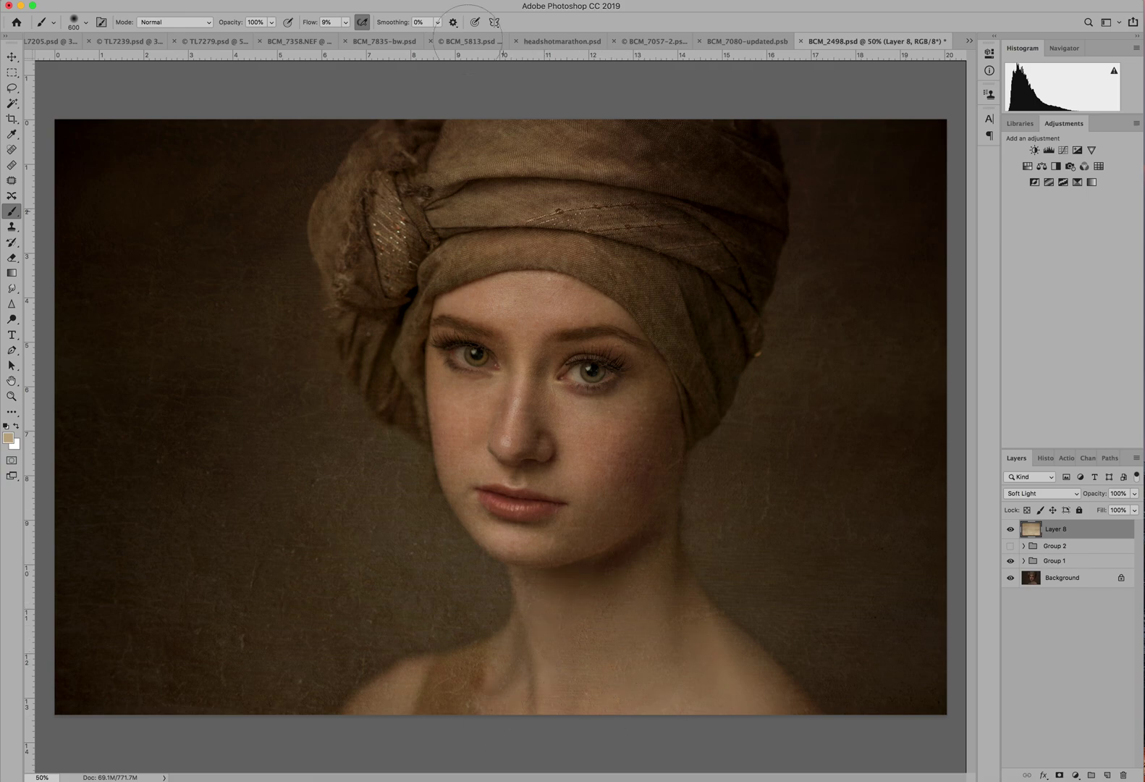
# Step: Paint over the texture on the face and neck at 11% flow, and over the garment with a 500 px brush at 39% opacity
pyautogui.click(345, 23)
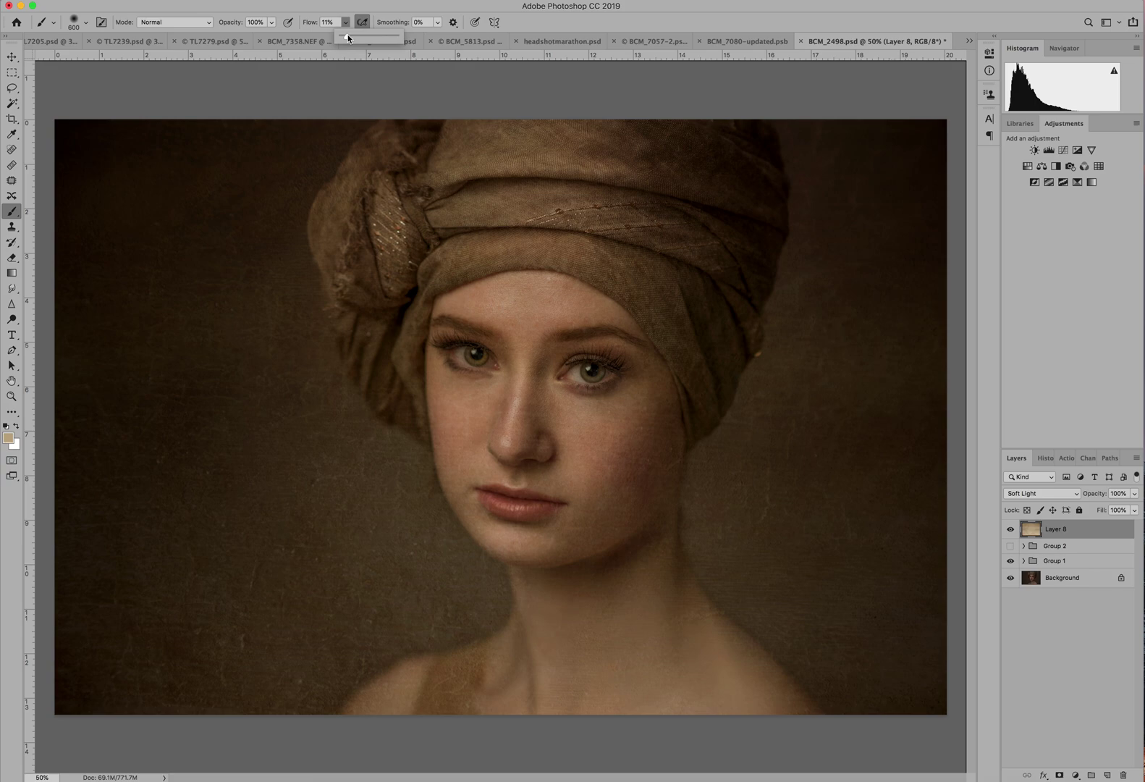
pyautogui.press('Escape')
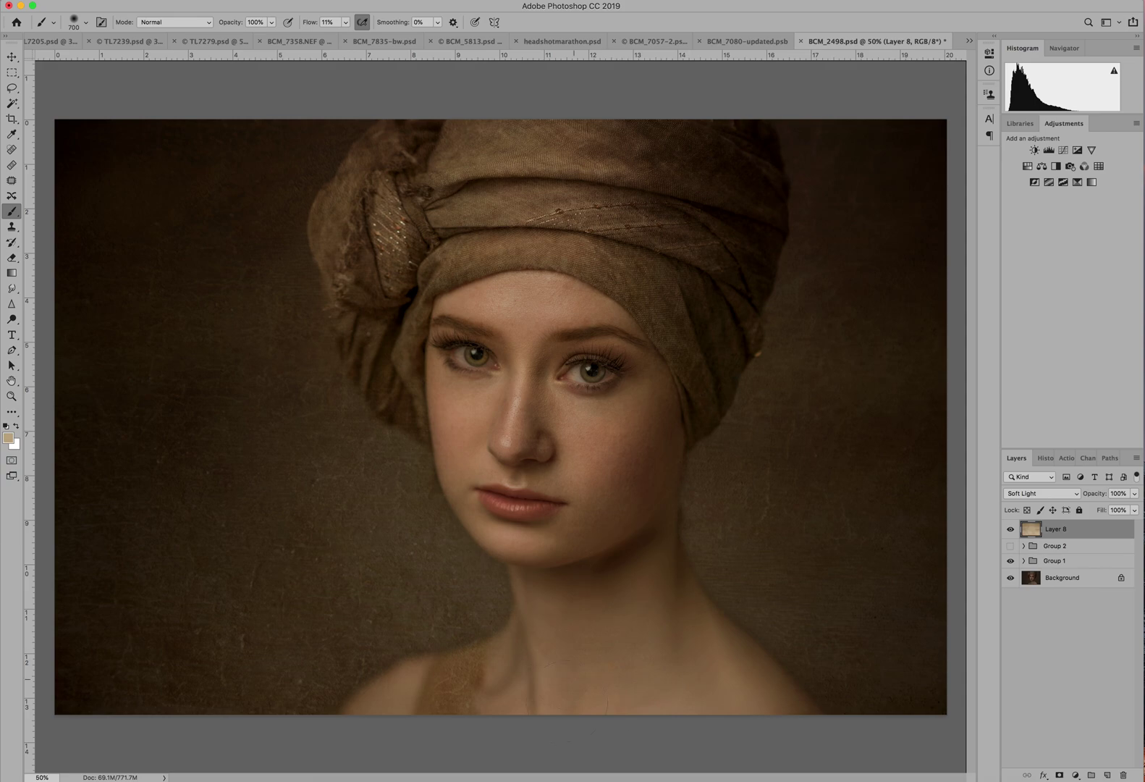
pyautogui.press('[')
pyautogui.press('[')
pyautogui.press(']')
pyautogui.press(']')
pyautogui.click(272, 23)
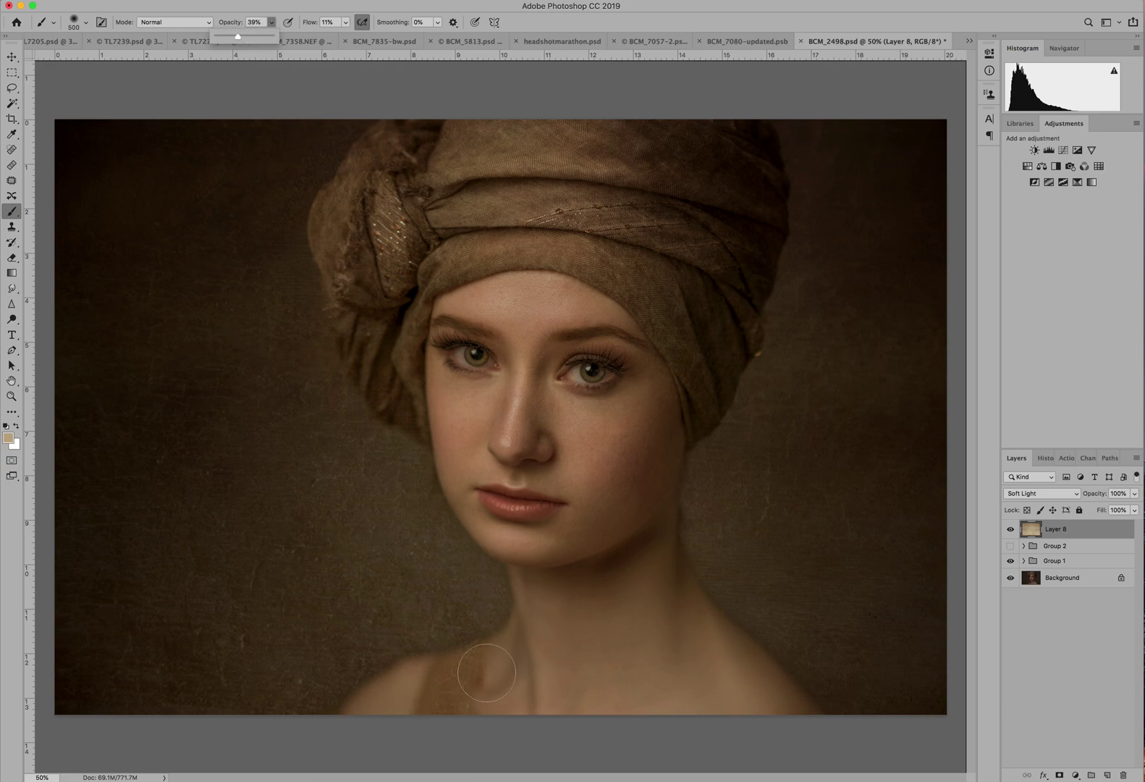
pyautogui.click(478, 673)
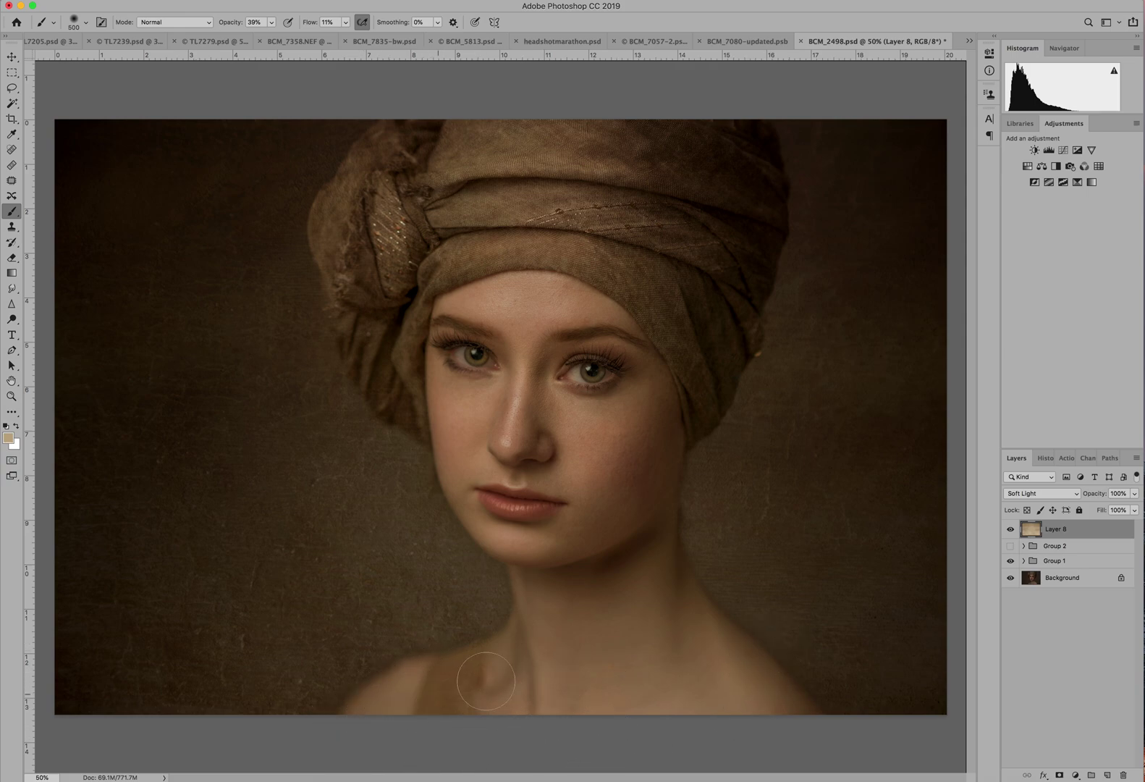
# Step: Compare the portrait with and without the painted texture layer and lower that layer's opacity to 71%
pyautogui.click(1011, 530)
pyautogui.click(1011, 532)
pyautogui.click(1010, 531)
pyautogui.click(1011, 531)
pyautogui.click(1134, 493)
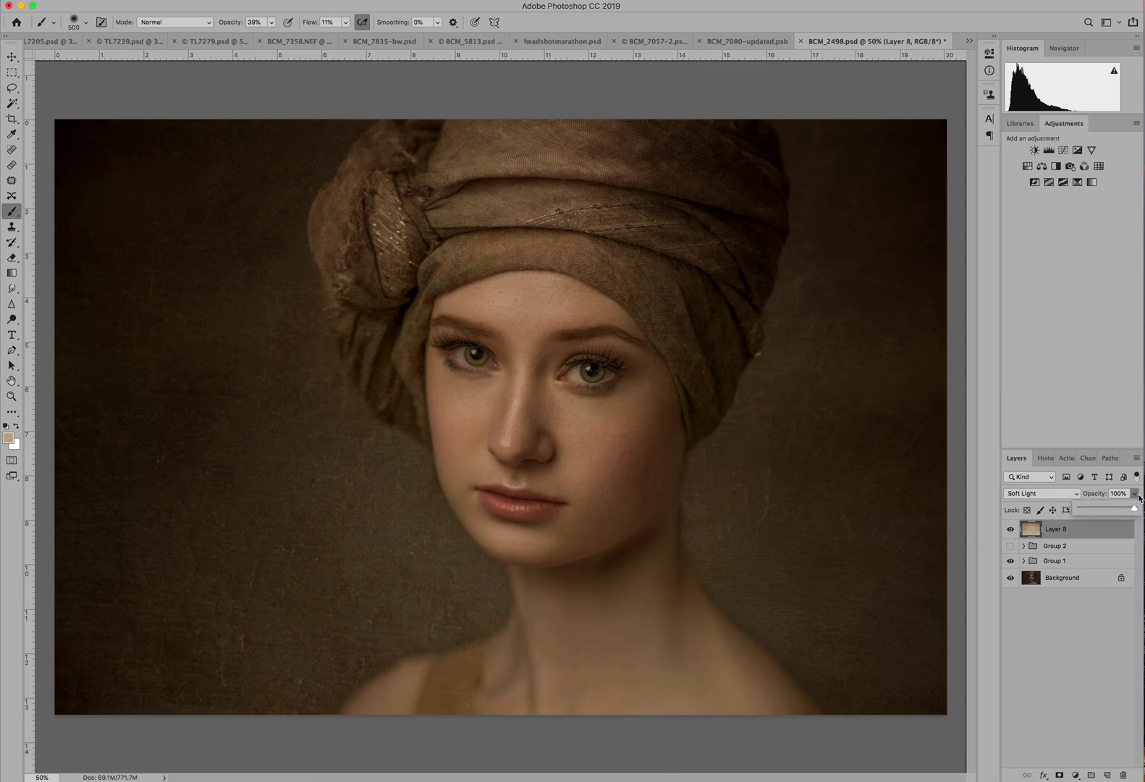
pyautogui.moveTo(1135, 509); pyautogui.dragTo(1119, 509)
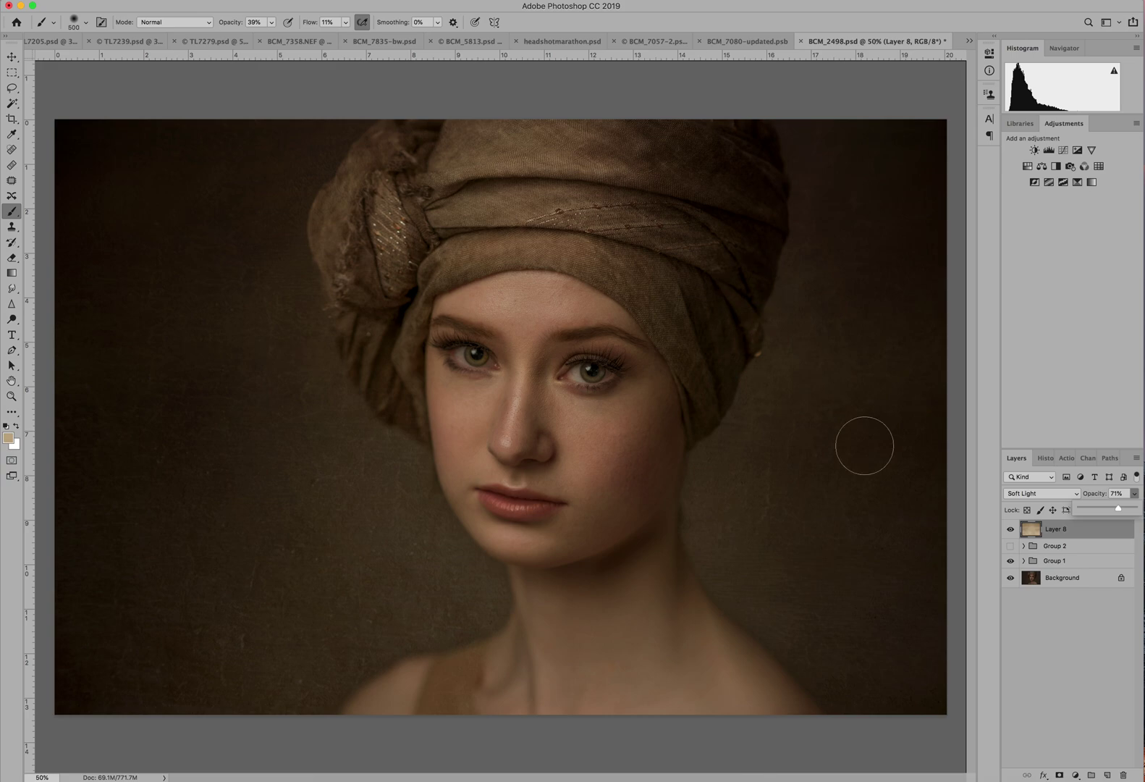
# Step: Try brushing in black and white on a temporary layer mask on the texture layer, and discard the mask
pyautogui.click(550, 597)
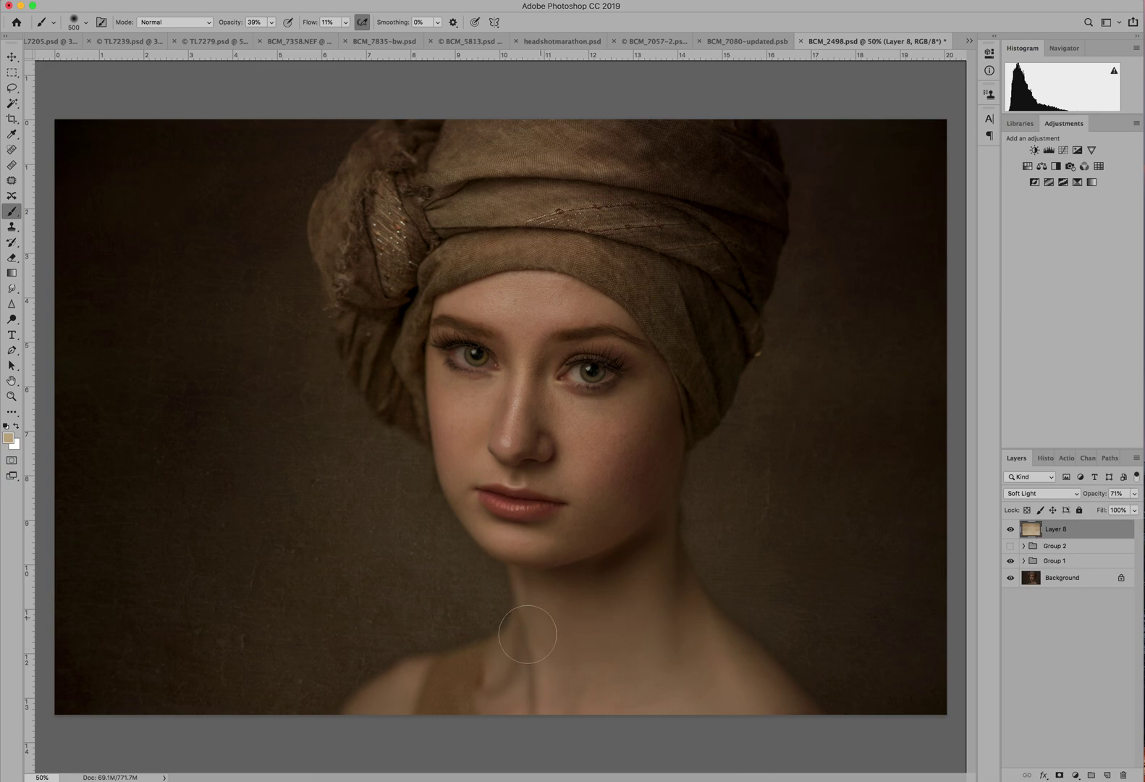
pyautogui.click(1059, 775)
pyautogui.press('d')
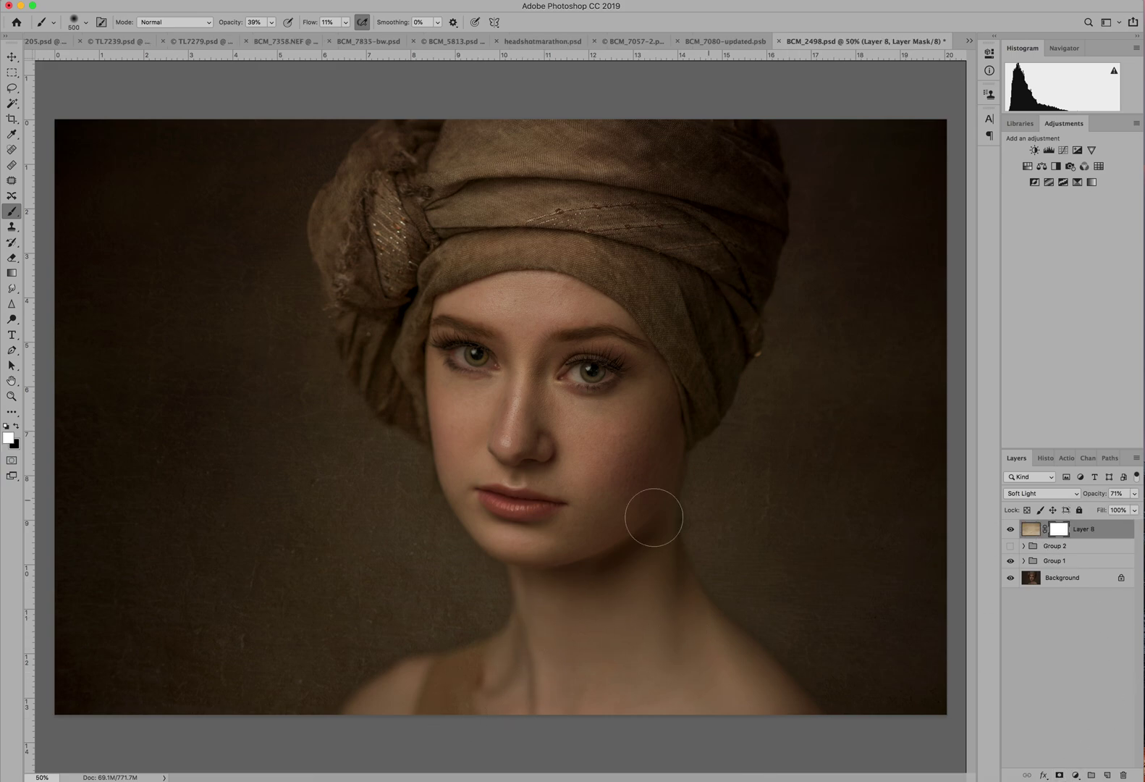
pyautogui.press('x')
pyautogui.moveTo(418, 686)
pyautogui.mouseDown()
pyautogui.moveTo(389, 672)
pyautogui.moveTo(358, 690)
pyautogui.moveTo(460, 640)
pyautogui.moveTo(440, 719)
pyautogui.mouseUp()
pyautogui.press('x')
pyautogui.moveTo(498, 595)
pyautogui.mouseDown()
pyautogui.moveTo(409, 670)
pyautogui.moveTo(294, 727)
pyautogui.moveTo(423, 682)
pyautogui.moveTo(430, 657)
pyautogui.moveTo(472, 698)
pyautogui.moveTo(638, 626)
pyautogui.mouseUp()
pyautogui.click(1029, 529)
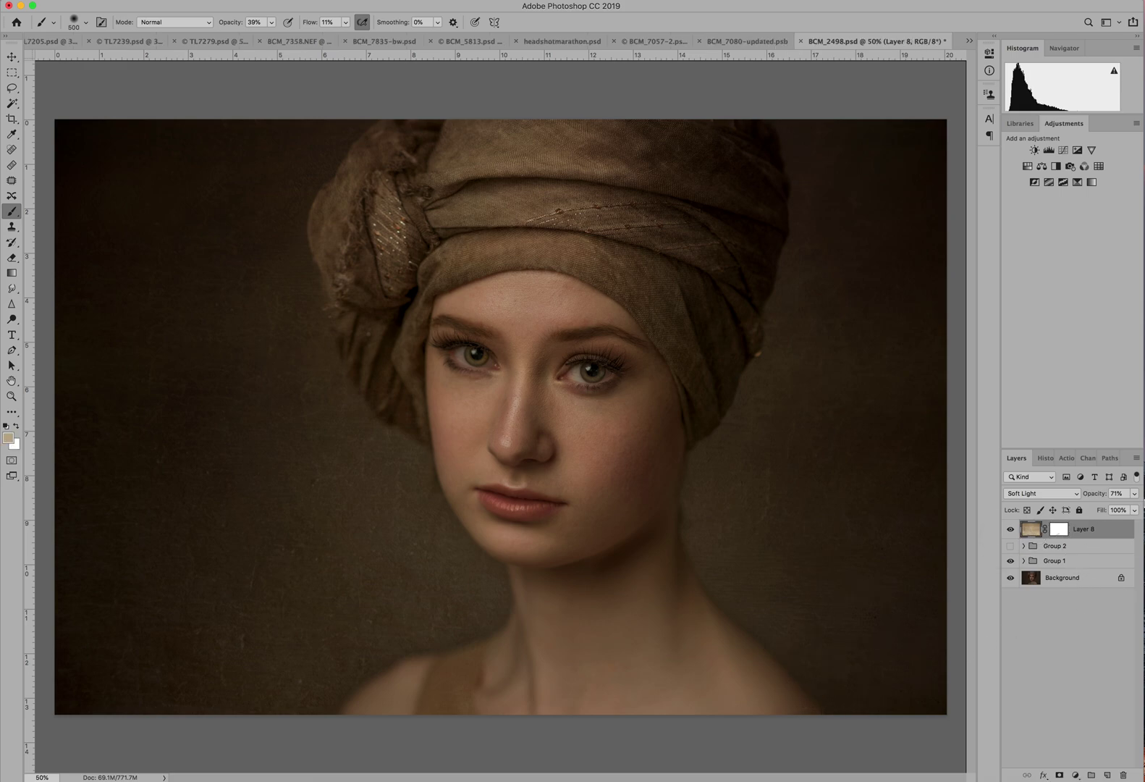
pyautogui.moveTo(1059, 530); pyautogui.dragTo(1124, 775)
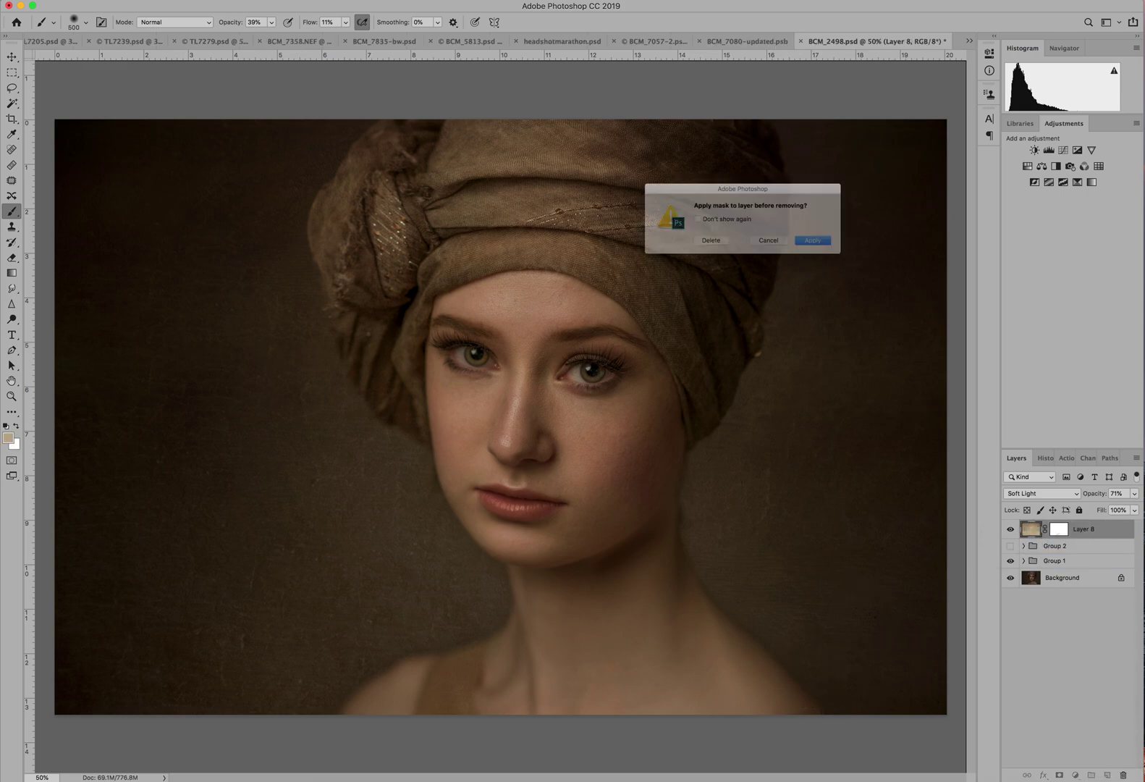
pyautogui.click(713, 247)
# Step: Try lowering the painted texture layer's opacity to 51% and below
pyautogui.click(1134, 493)
pyautogui.moveTo(1122, 509); pyautogui.dragTo(1110, 511)
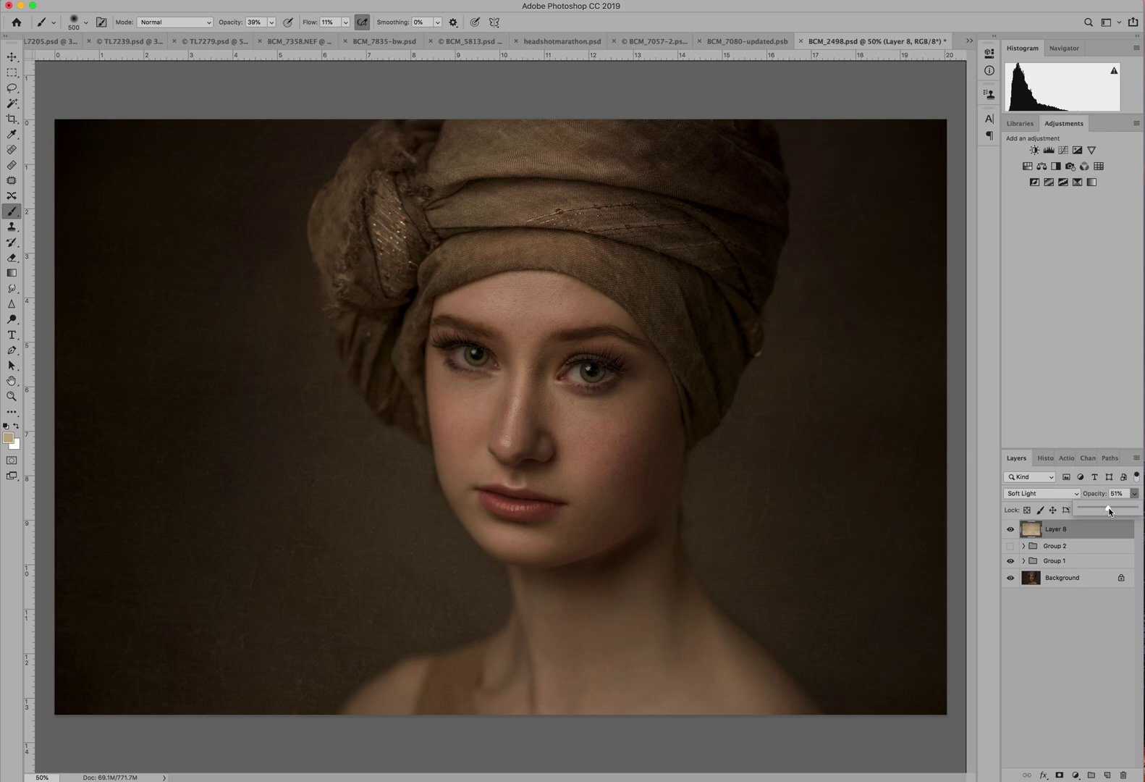
pyautogui.moveTo(1110, 511); pyautogui.dragTo(1101, 511)
# Step: Replace the painted texture layer with a fresh paste of the texture, moved to the upper-left corner of the portrait
pyautogui.moveTo(1065, 531); pyautogui.dragTo(1124, 775)
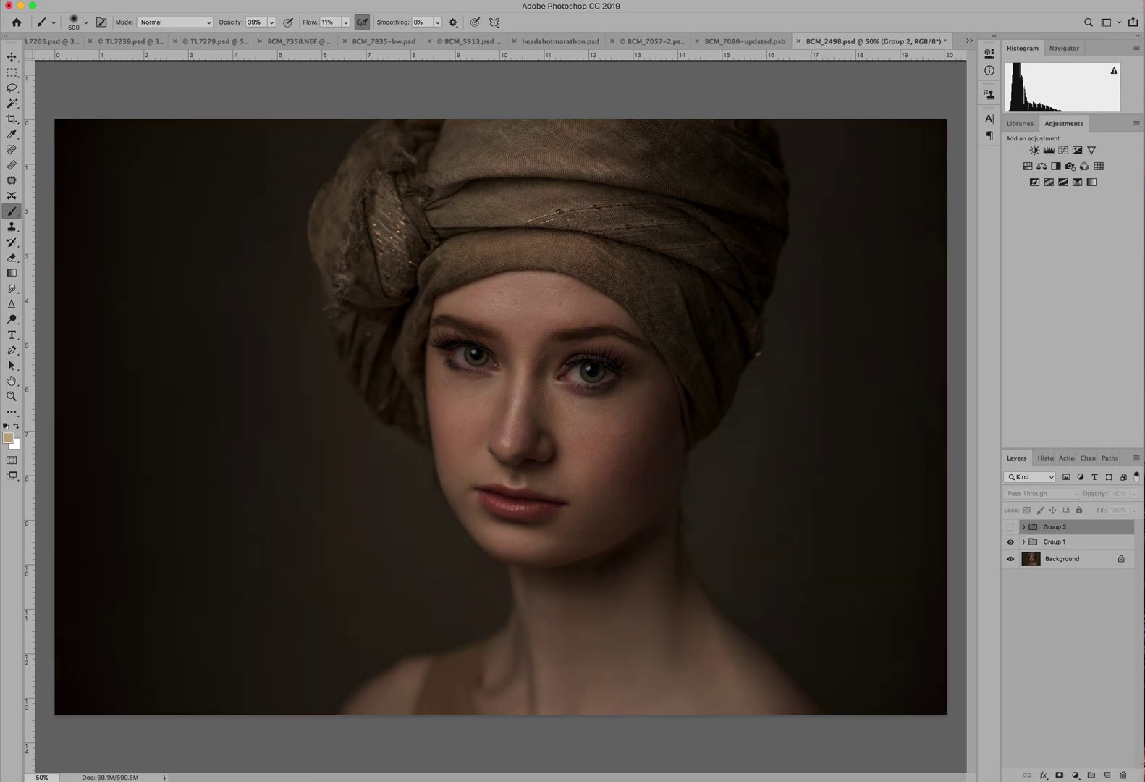
pyautogui.press('v')
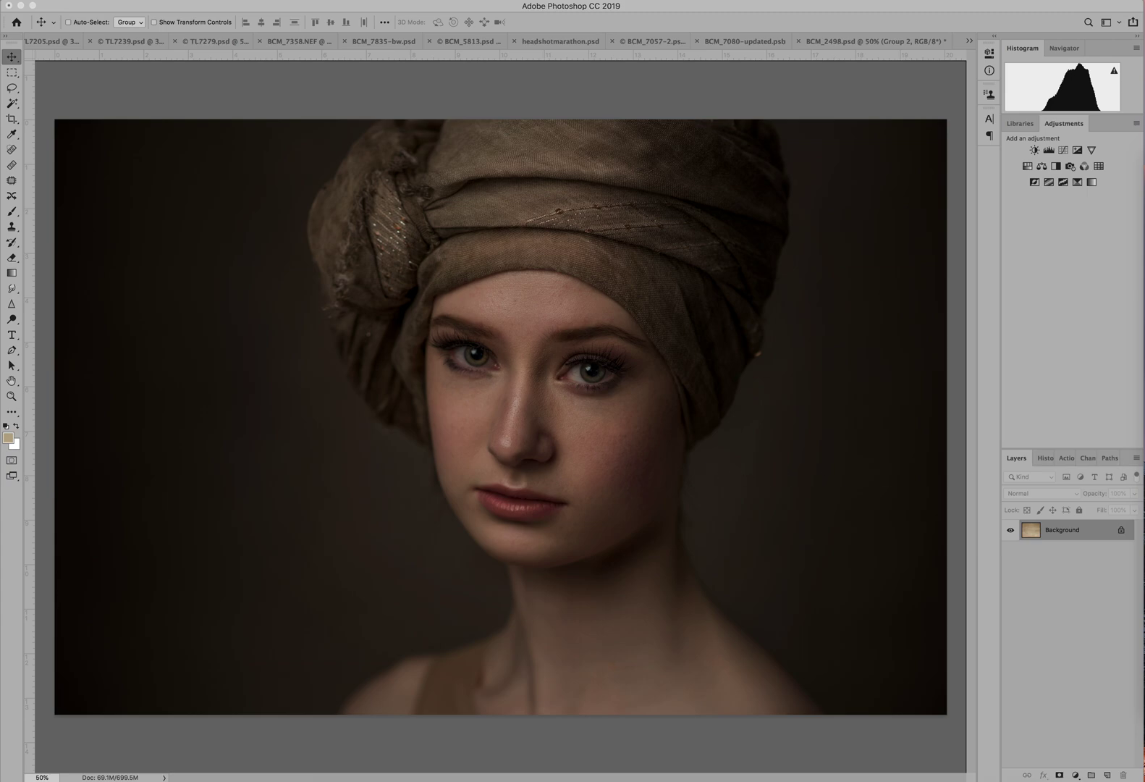
pyautogui.press('super+v')
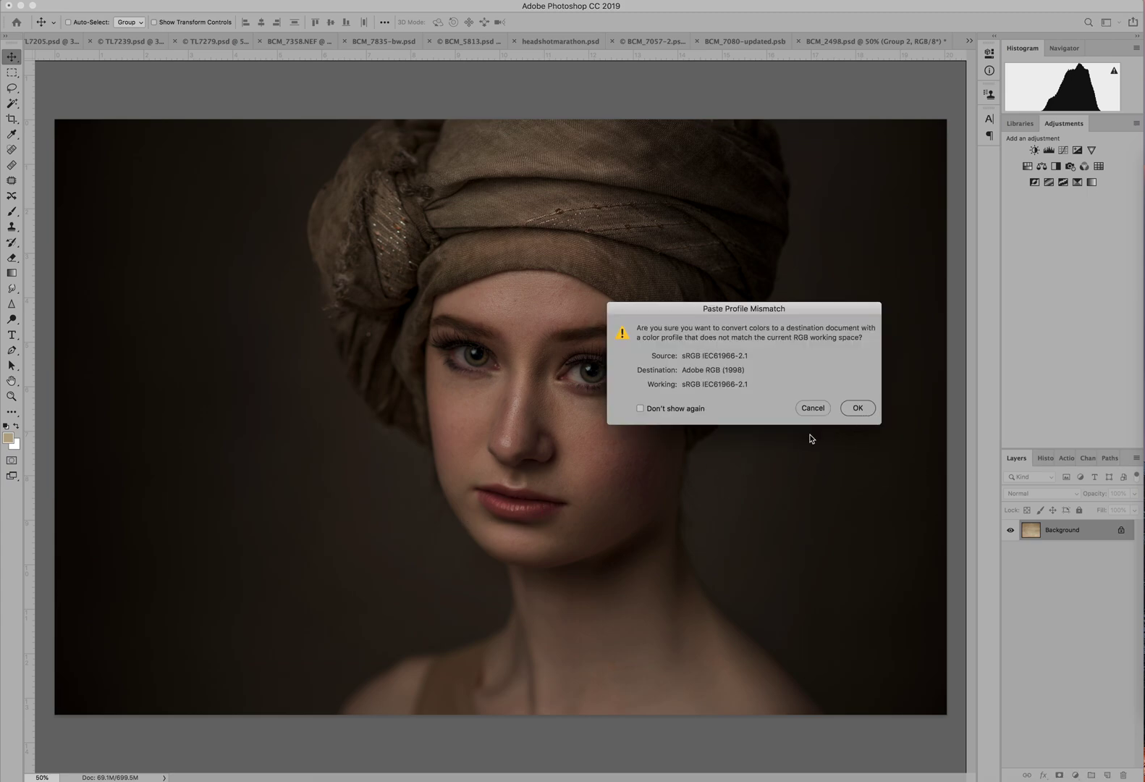
pyautogui.press('Return')
pyautogui.moveTo(496, 376); pyautogui.dragTo(263, 264)
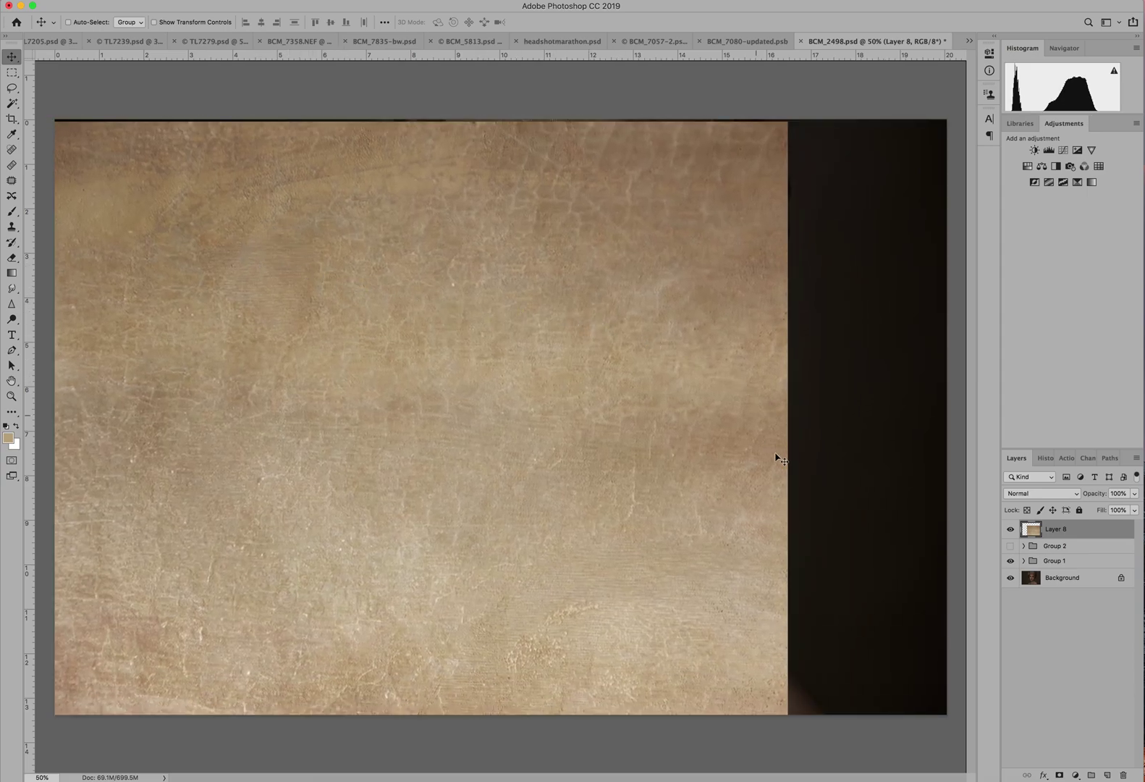
# Step: Stretch the pasted texture to 121.46% width and 101.50% height to cover the portrait, and set its blend mode to Soft Light
pyautogui.press('super+t')
pyautogui.moveTo(788, 418); pyautogui.dragTo(949, 413)
pyautogui.moveTo(495, 118); pyautogui.dragTo(496, 112)
pyautogui.moveTo(500, 722); pyautogui.dragTo(500, 721)
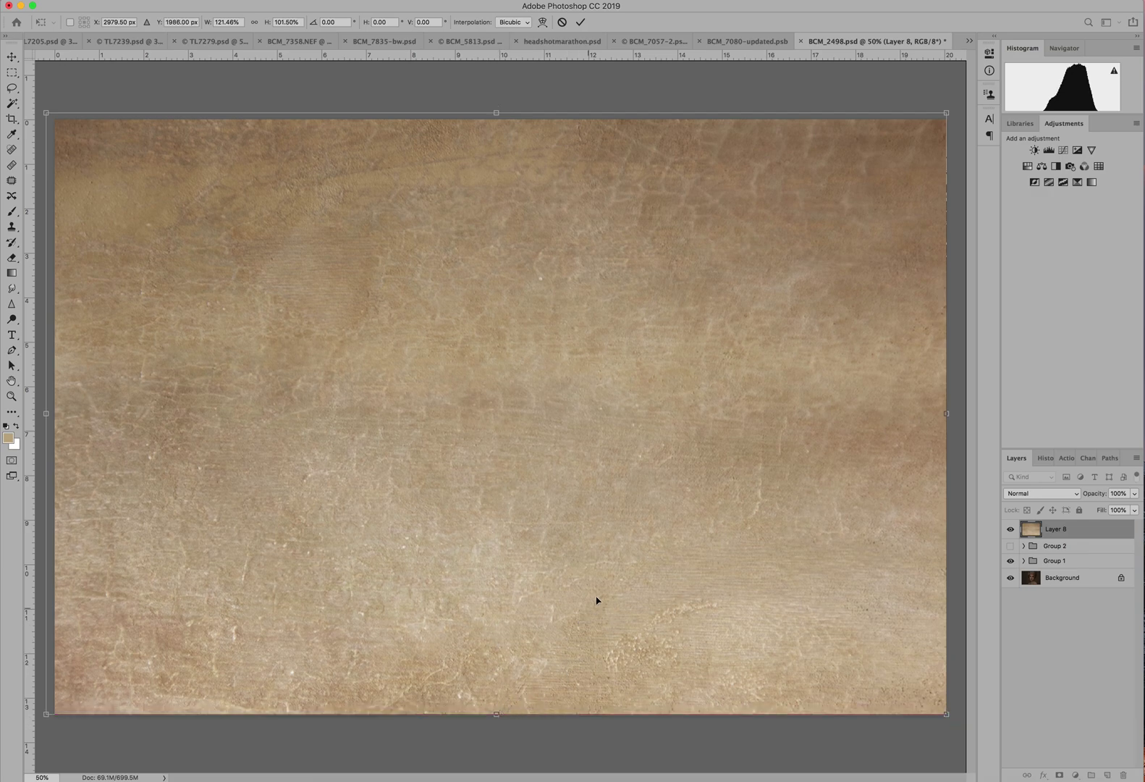
pyautogui.press('Return')
pyautogui.click(1041, 493)
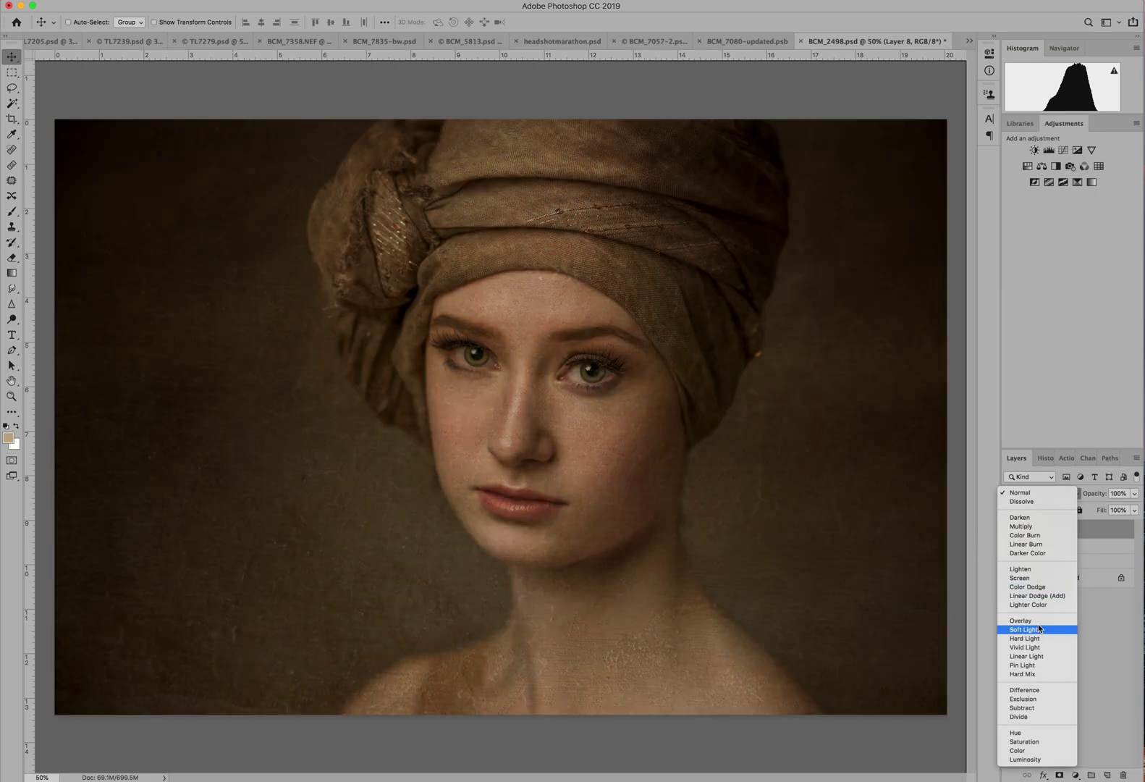
pyautogui.click(1024, 629)
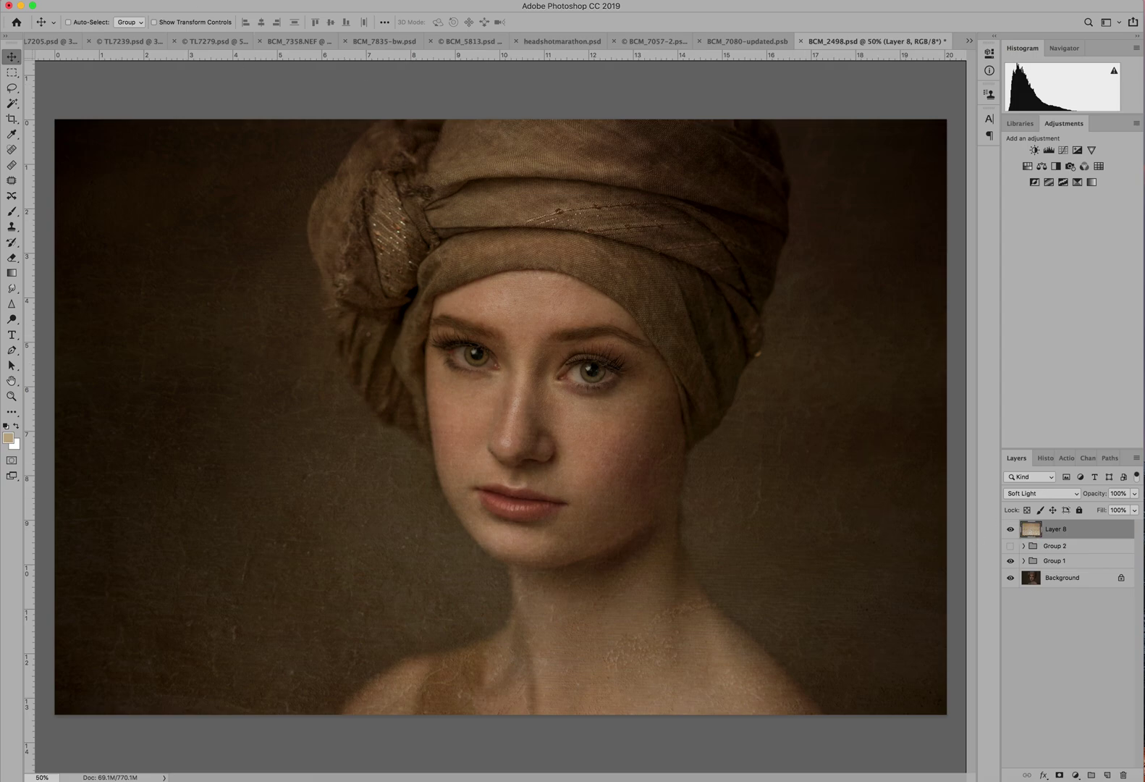
# Step: Desaturate the texture layer with Hue/Saturation at a saturation of -100, and compare the portrait with and without the layer
pyautogui.click(145, 0)
pyautogui.moveTo(159, 22)
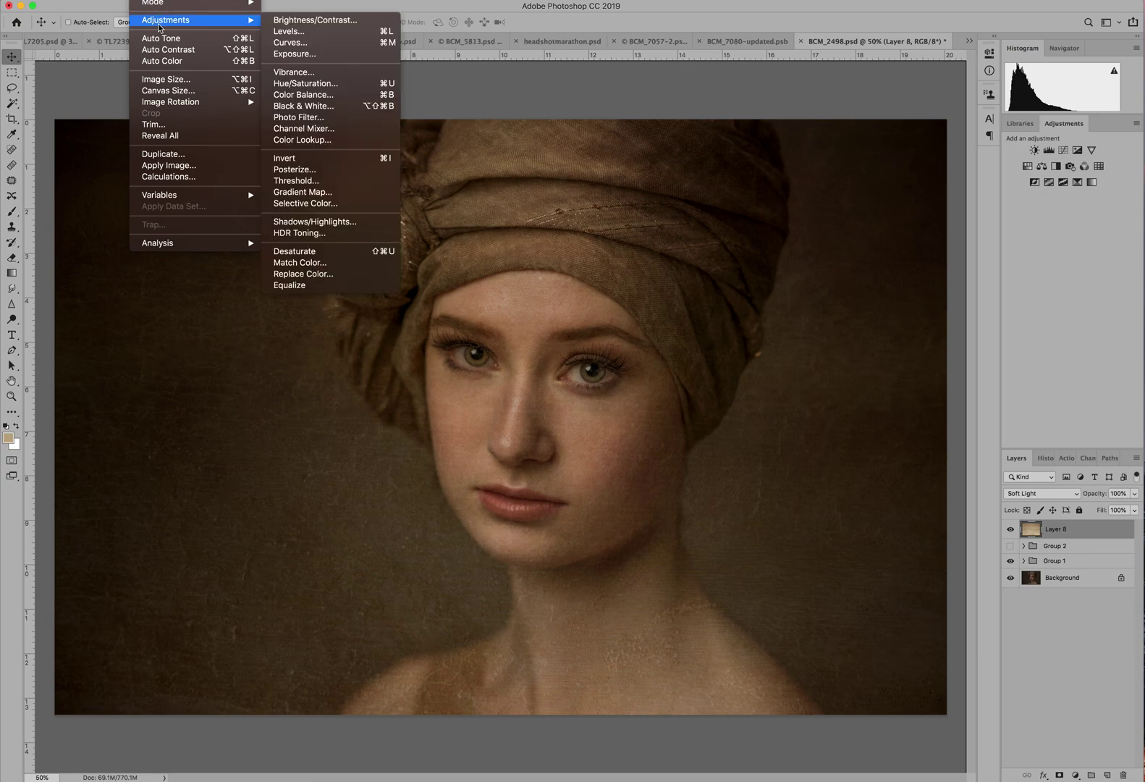
pyautogui.click(352, 86)
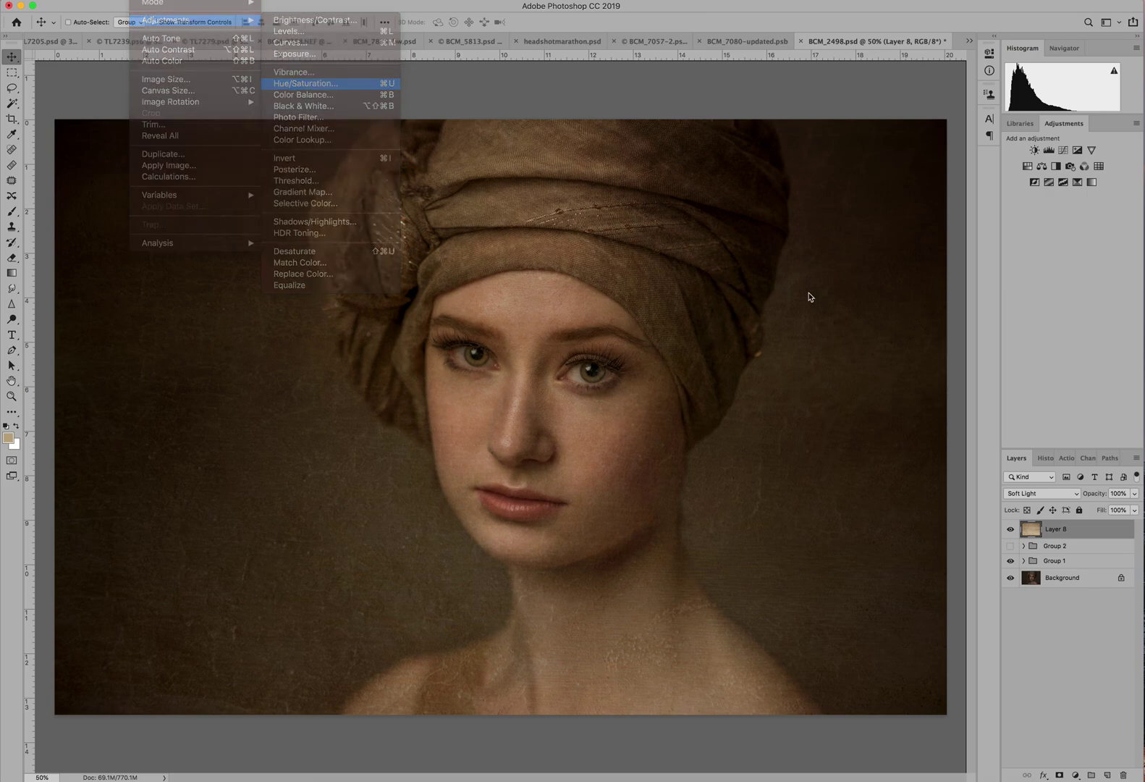
pyautogui.moveTo(1087, 291); pyautogui.dragTo(981, 260)
pyautogui.moveTo(968, 365); pyautogui.dragTo(922, 366)
pyautogui.moveTo(994, 258); pyautogui.dragTo(1002, 240)
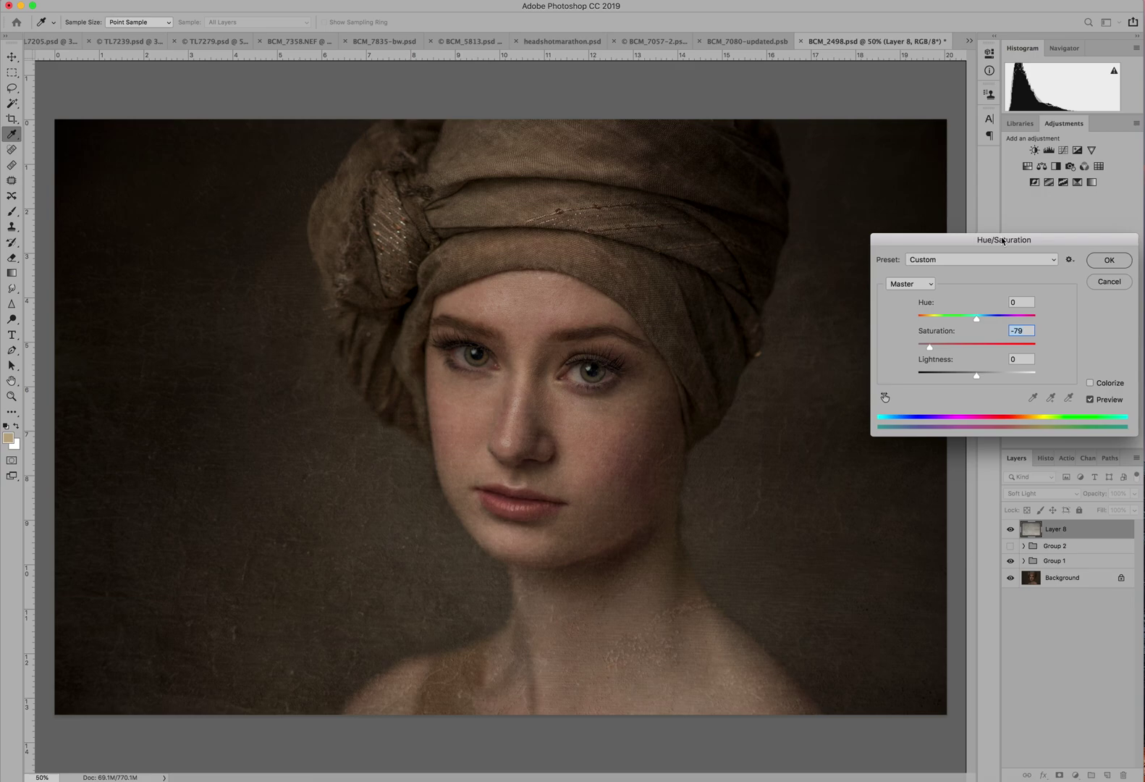
pyautogui.moveTo(927, 355); pyautogui.dragTo(906, 349)
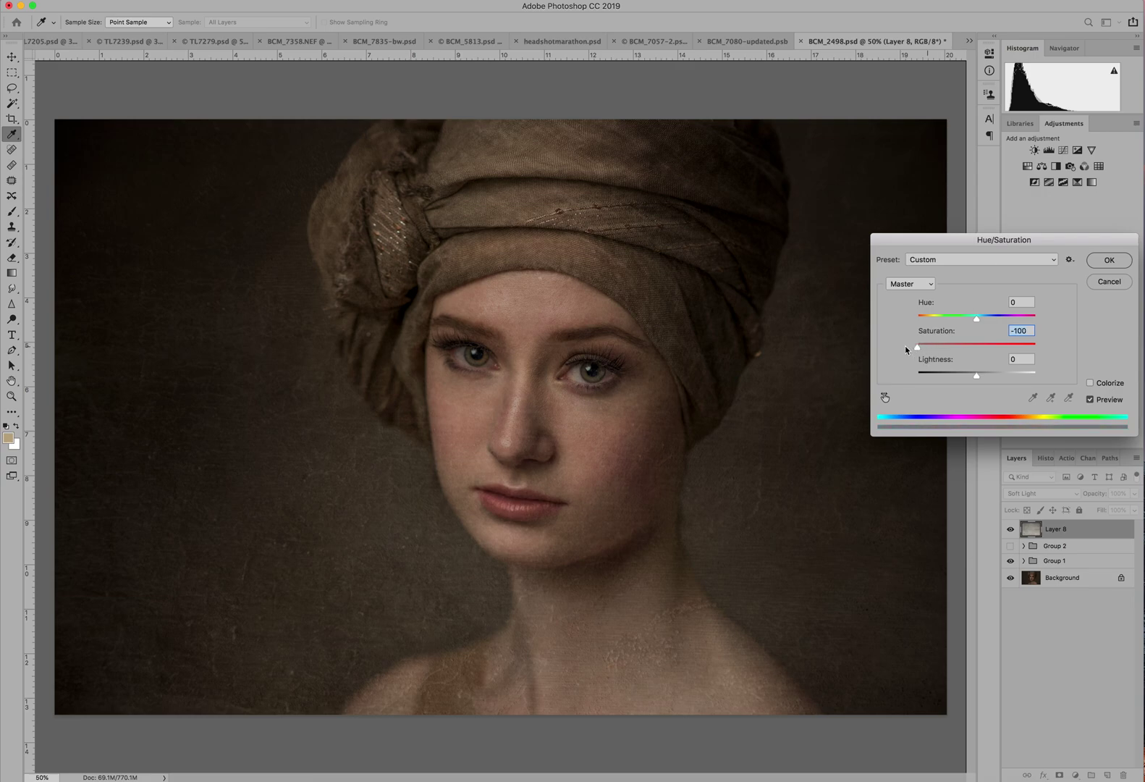
pyautogui.click(1122, 262)
pyautogui.click(1011, 530)
pyautogui.click(1011, 530)
pyautogui.click(1011, 530)
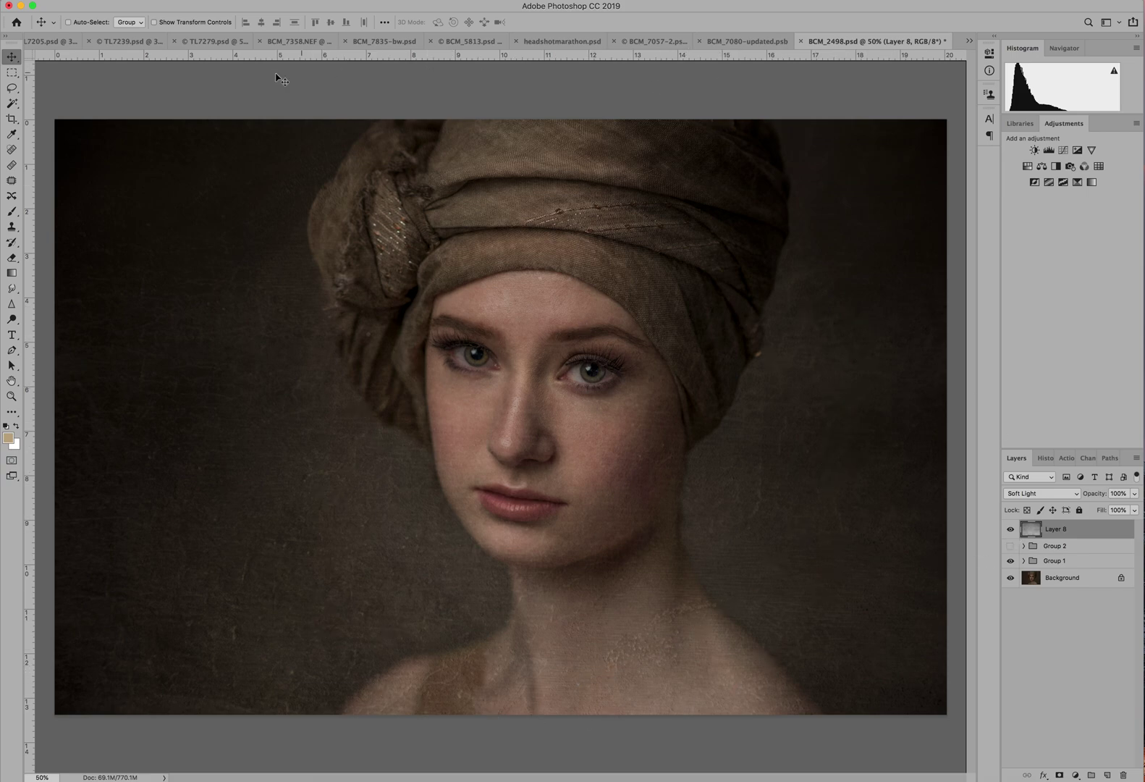
# Step: Darken the texture layer with Brightness/Contrast, setting the brightness to -21
pyautogui.click(155, 7)
pyautogui.moveTo(242, 19)
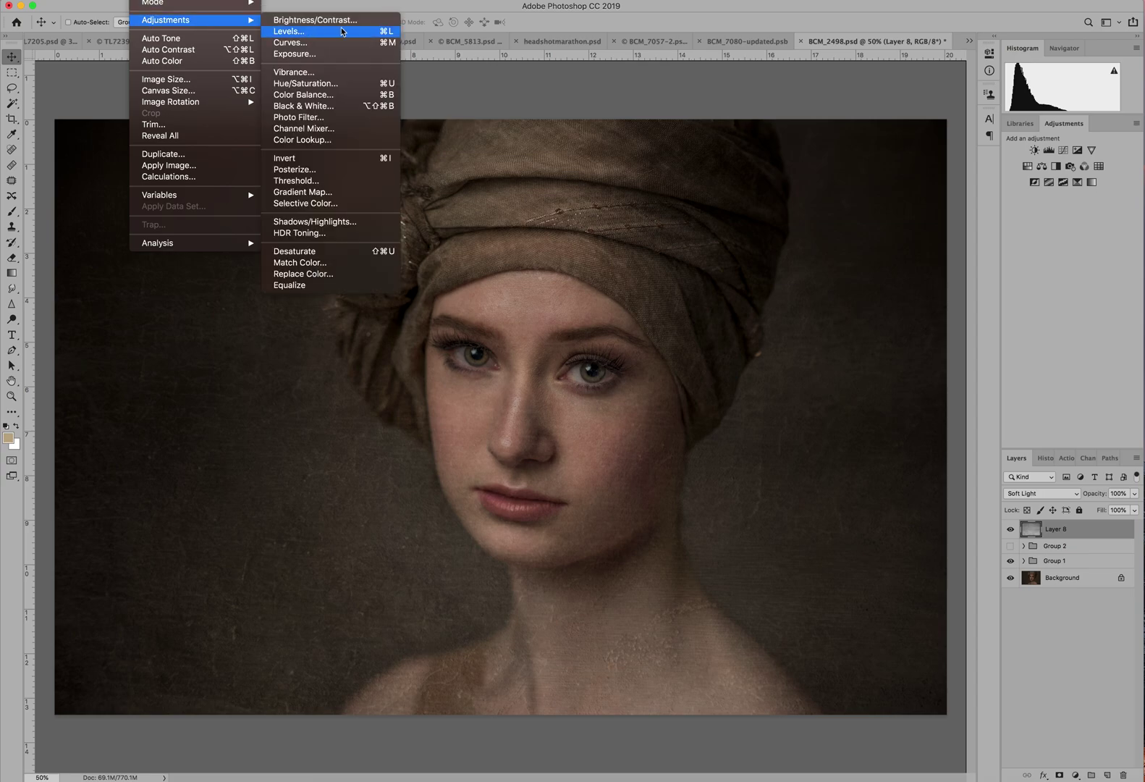
pyautogui.click(319, 20)
pyautogui.moveTo(1047, 234); pyautogui.dragTo(955, 286)
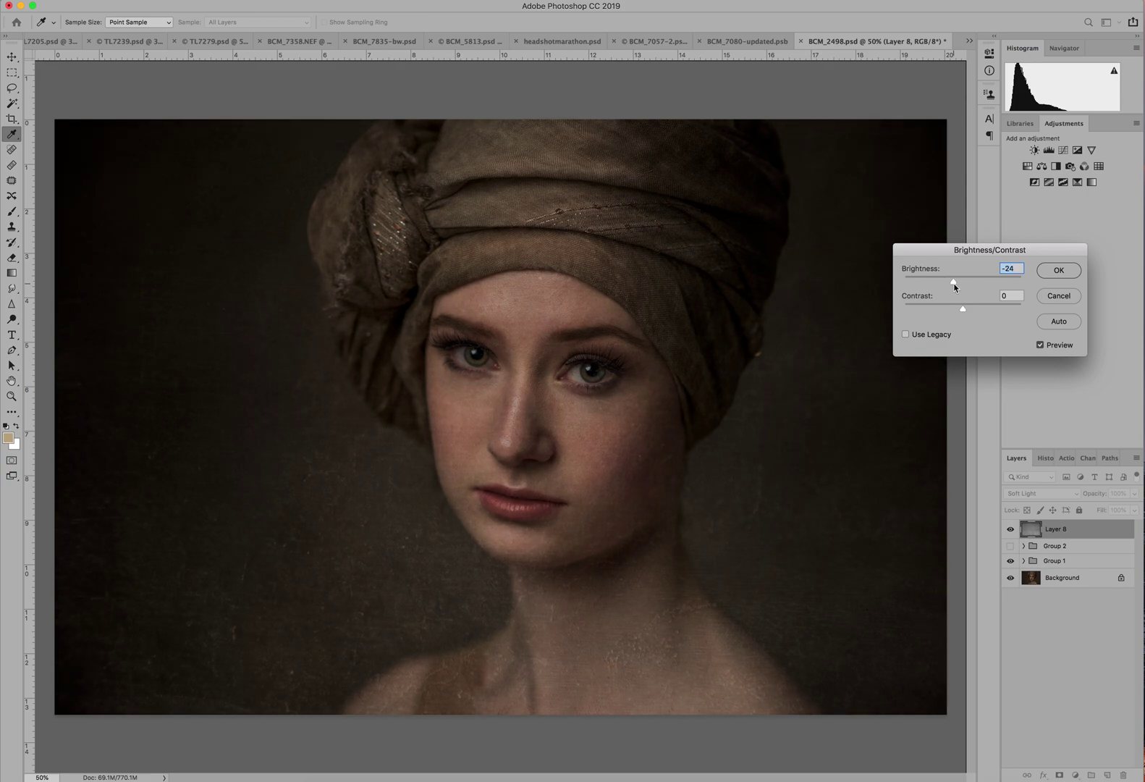
pyautogui.moveTo(955, 286); pyautogui.dragTo(961, 284)
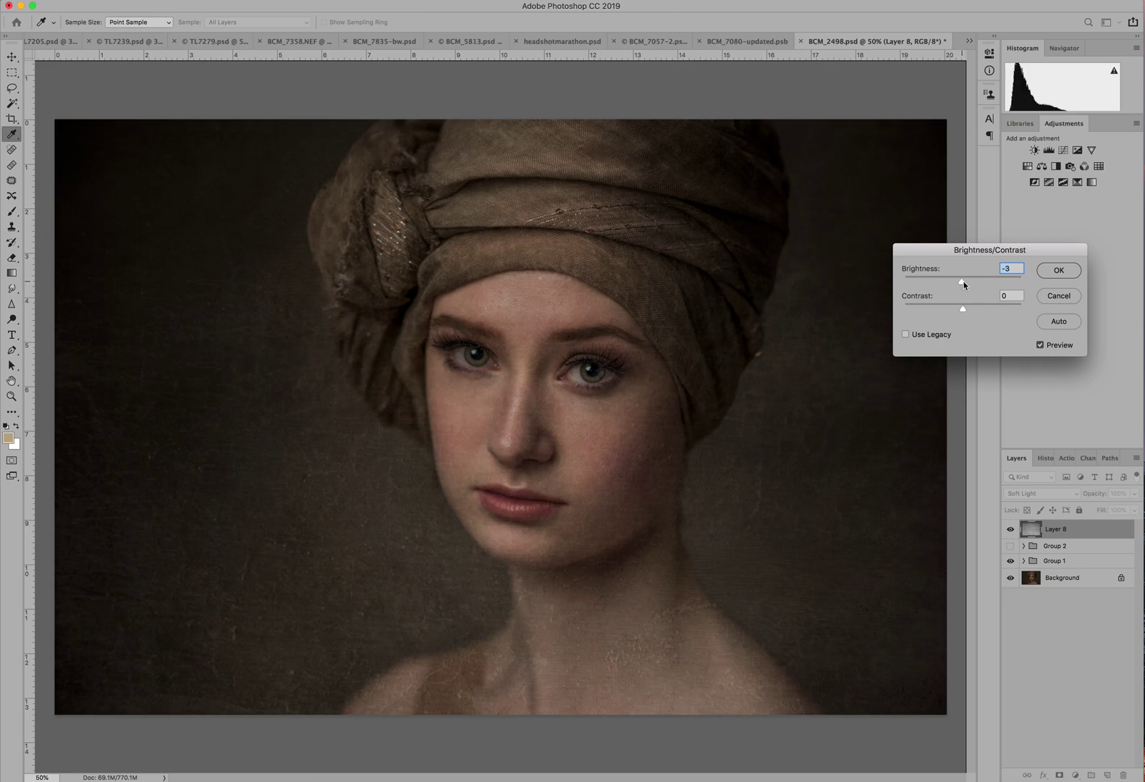
pyautogui.moveTo(961, 286); pyautogui.dragTo(954, 286)
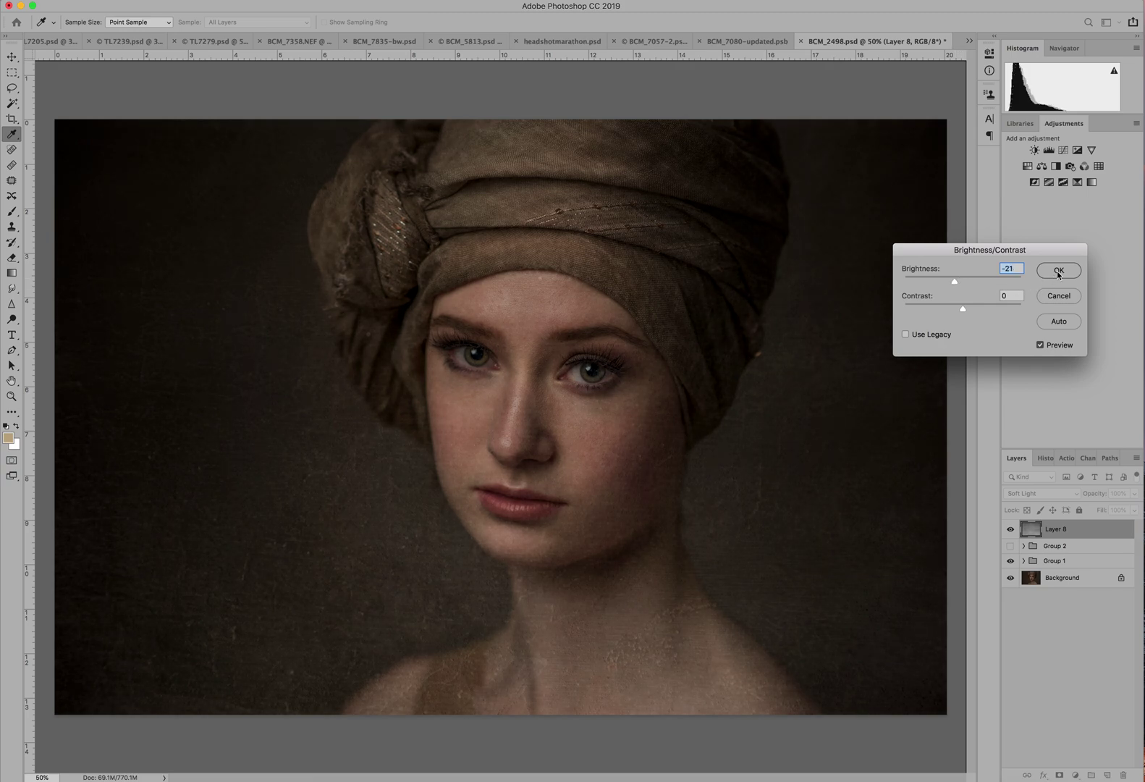
pyautogui.press('Return')
pyautogui.press('v')
pyautogui.click(149, 0)
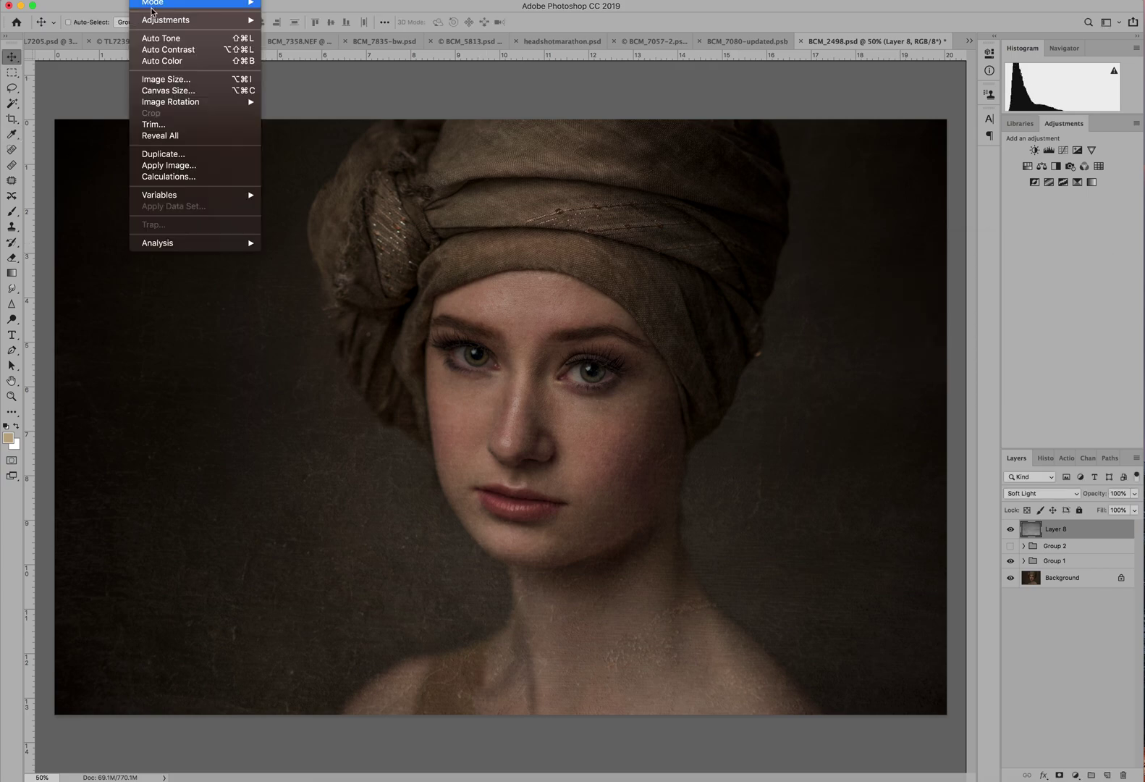
pyautogui.moveTo(181, 20)
pyautogui.click(349, 84)
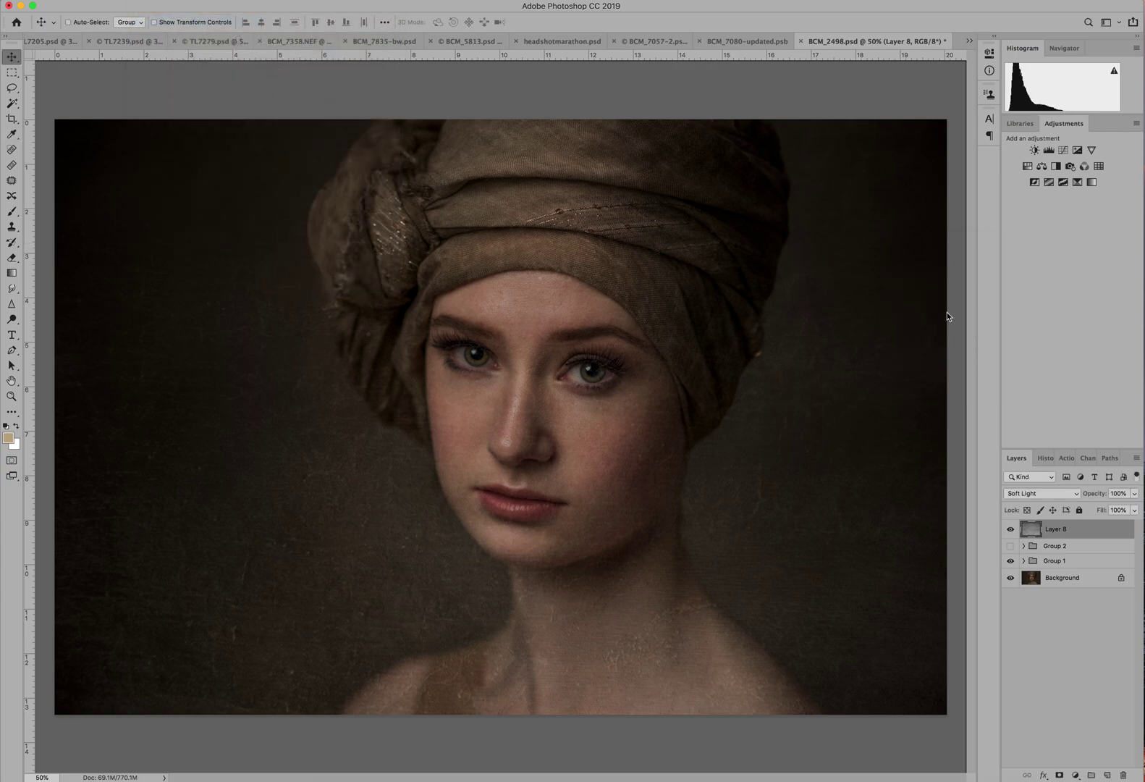
pyautogui.moveTo(1039, 244); pyautogui.dragTo(1003, 262)
pyautogui.moveTo(942, 337); pyautogui.dragTo(937, 367)
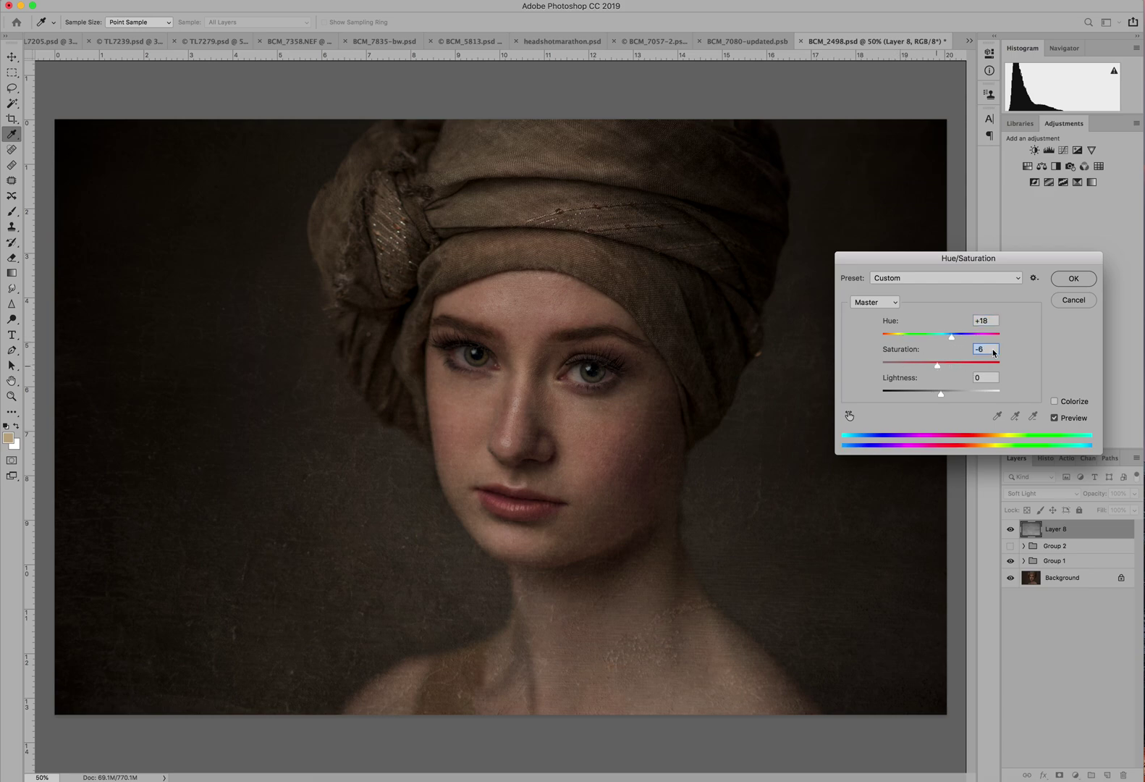
pyautogui.write('00')
pyautogui.press('Escape')
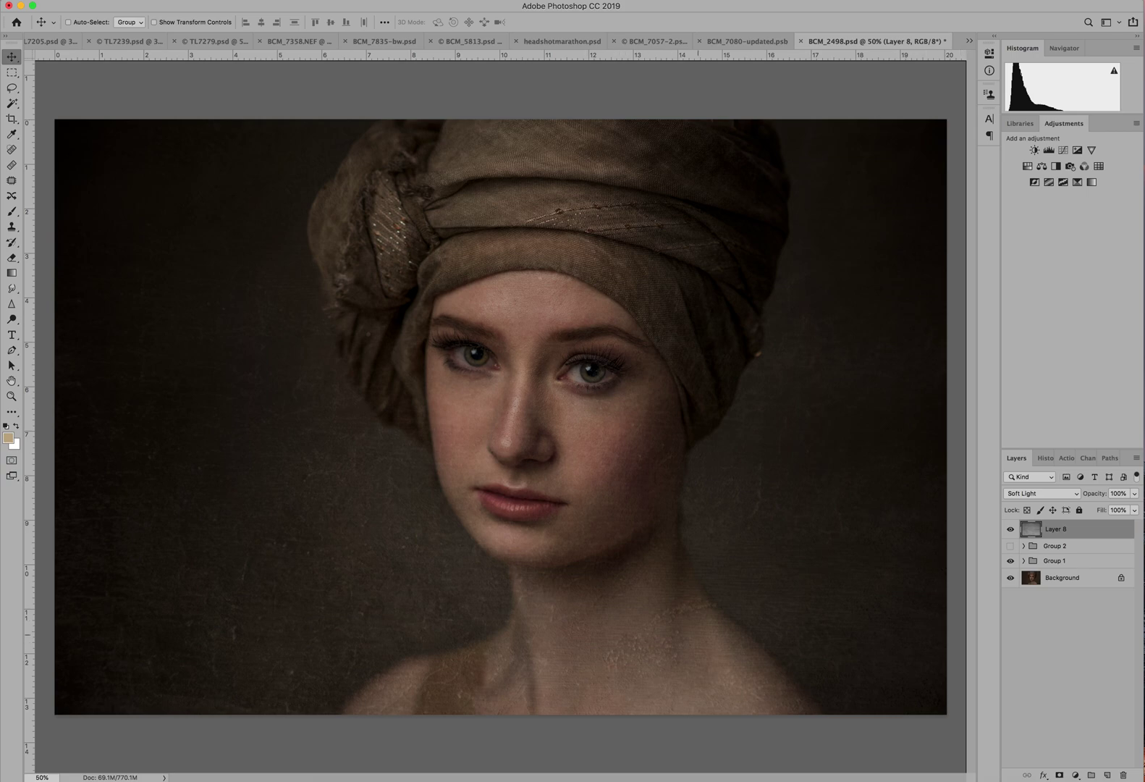
# Step: Add a layer mask to the texture layer and paint black over the chest and neck with a 600 to 800 px brush at 100% opacity, 11% flow
pyautogui.click(1060, 775)
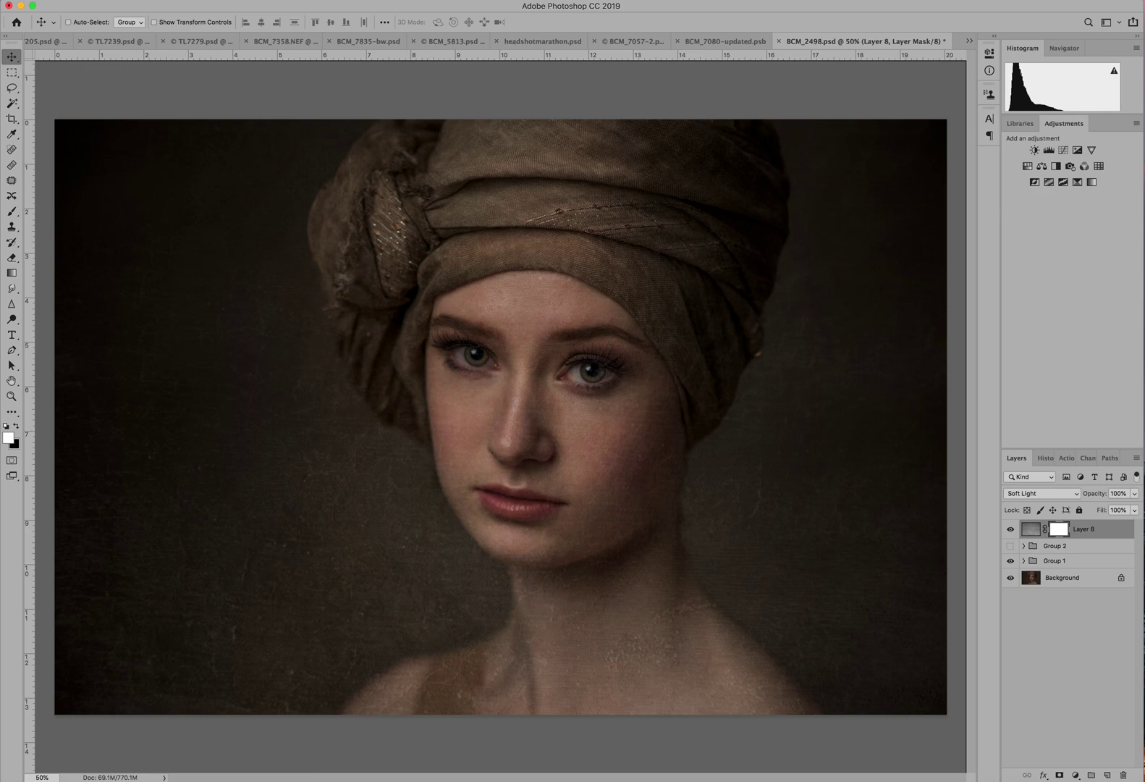
pyautogui.press('b')
pyautogui.press('x')
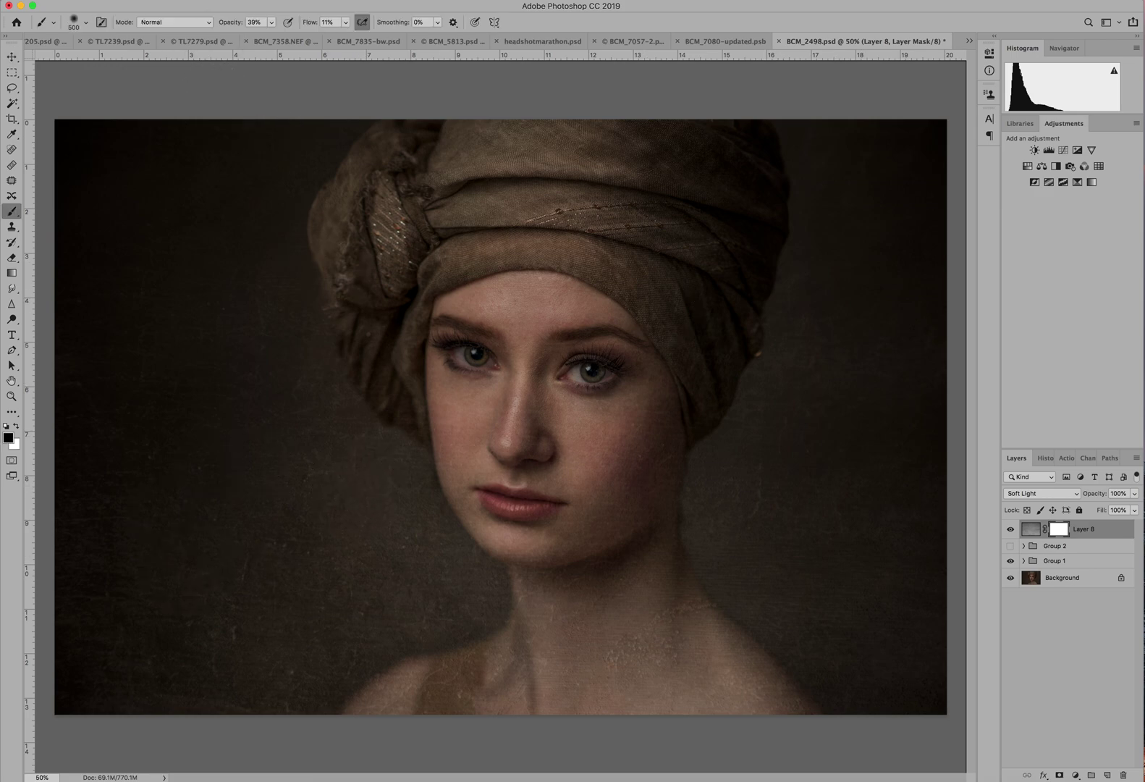
pyautogui.click(272, 22)
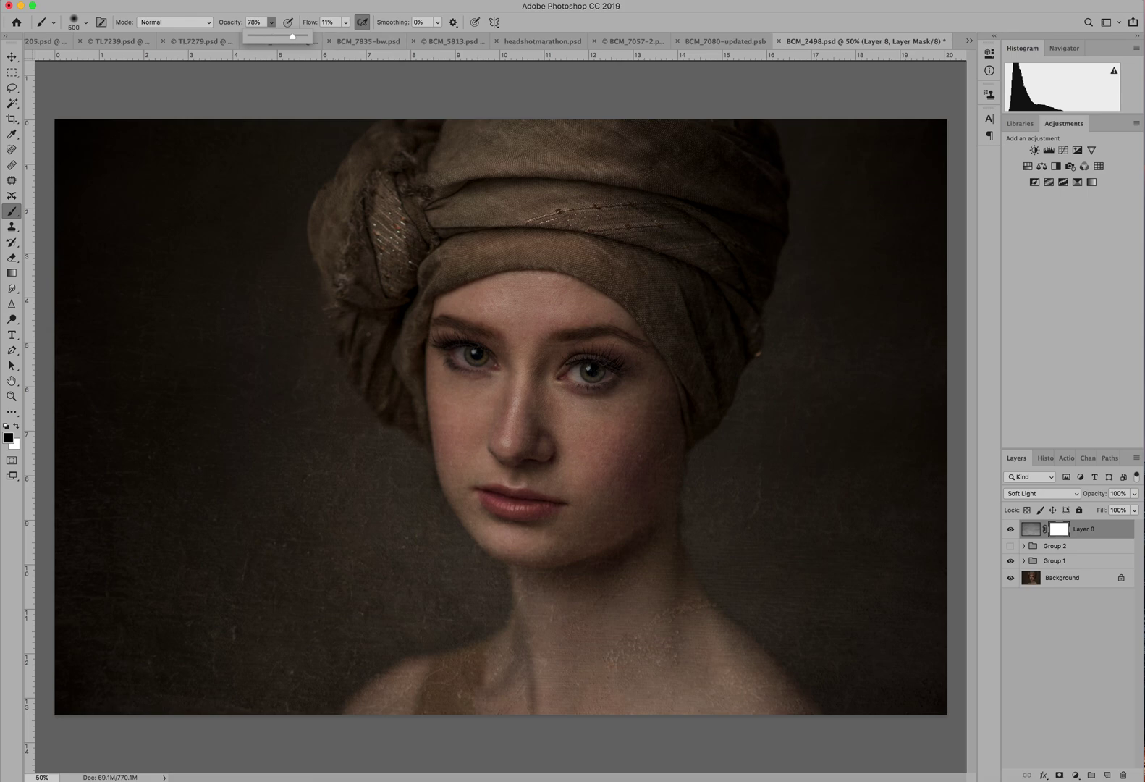
pyautogui.click(346, 21)
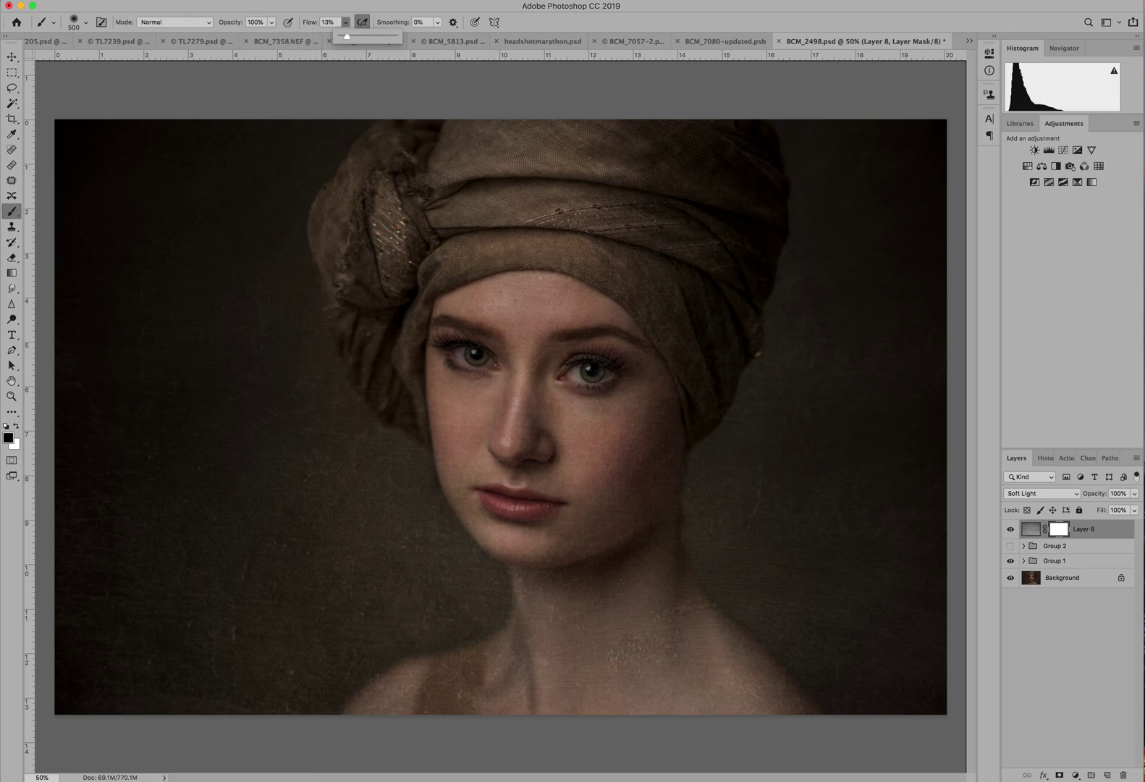
pyautogui.press(']')
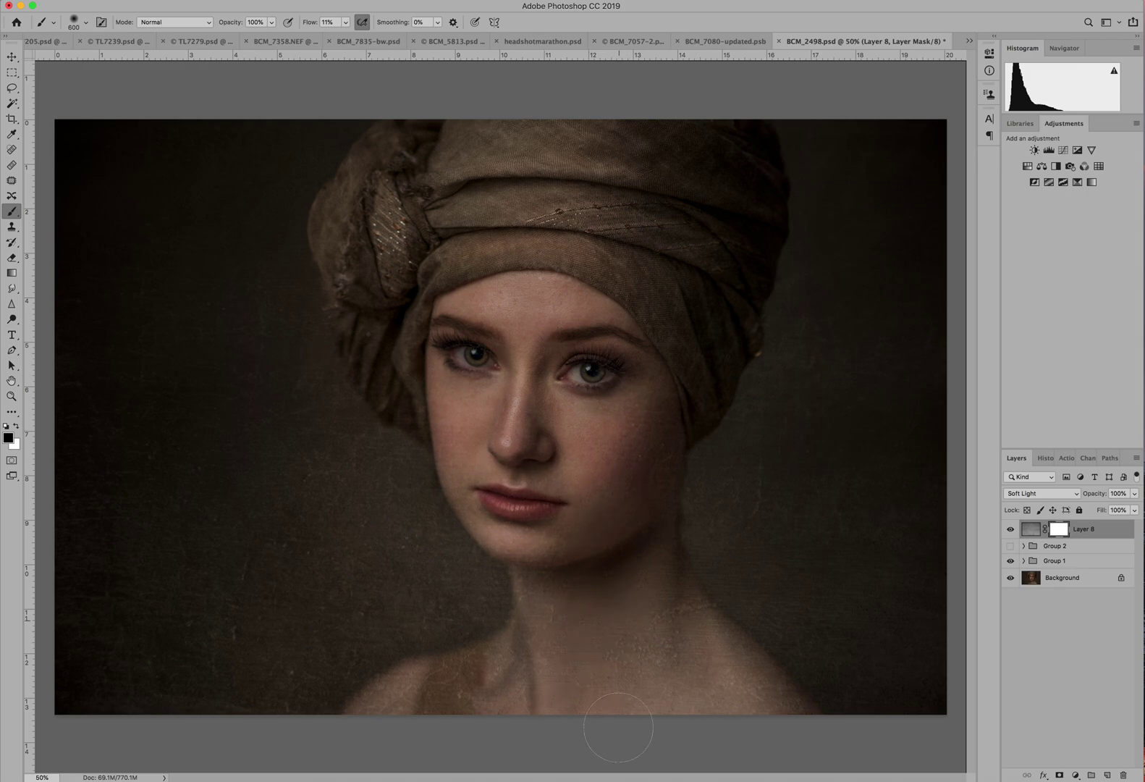
pyautogui.moveTo(691, 690)
pyautogui.mouseDown()
pyautogui.moveTo(732, 711)
pyautogui.moveTo(675, 640)
pyautogui.moveTo(782, 728)
pyautogui.moveTo(737, 694)
pyautogui.moveTo(648, 582)
pyautogui.mouseUp()
pyautogui.press(']')
pyautogui.press(']')
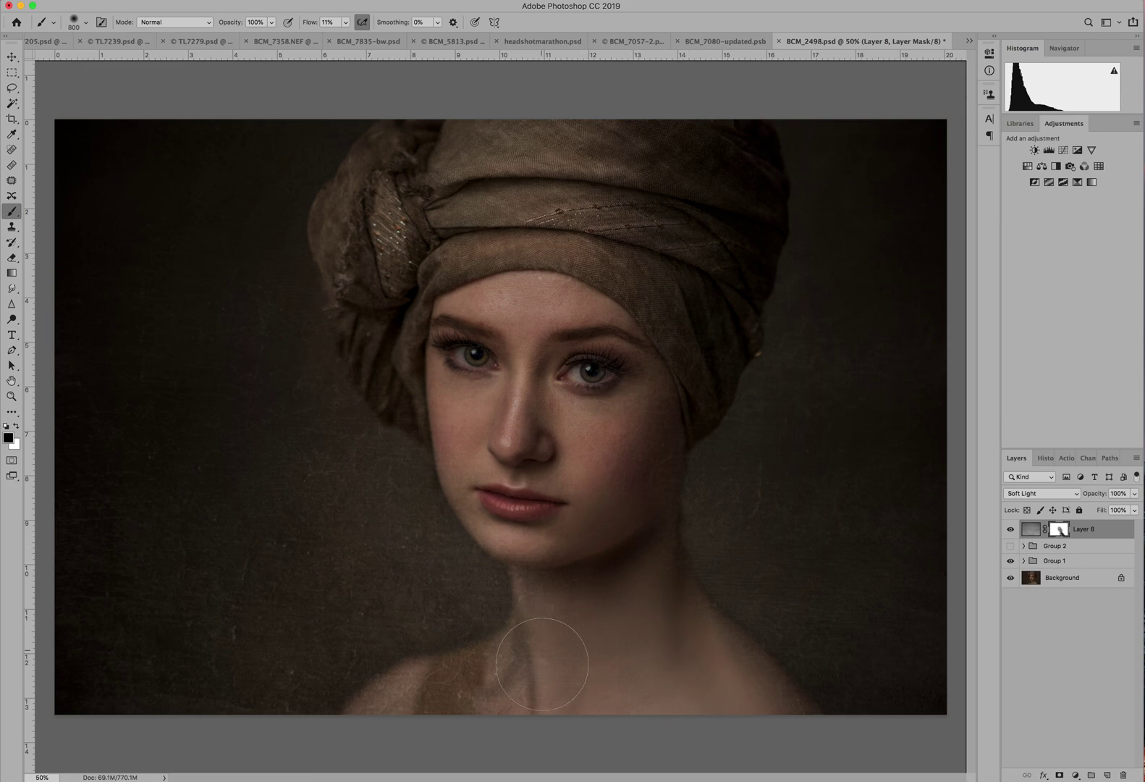
pyautogui.moveTo(529, 677)
pyautogui.mouseDown()
pyautogui.moveTo(563, 672)
pyautogui.moveTo(377, 734)
pyautogui.moveTo(496, 696)
pyautogui.moveTo(436, 722)
pyautogui.moveTo(445, 699)
pyautogui.moveTo(413, 735)
pyautogui.moveTo(400, 720)
pyautogui.moveTo(426, 705)
pyautogui.moveTo(407, 718)
pyautogui.moveTo(477, 713)
pyautogui.moveTo(606, 653)
pyautogui.moveTo(475, 707)
pyautogui.moveTo(406, 711)
pyautogui.moveTo(536, 674)
pyautogui.moveTo(564, 612)
pyautogui.mouseUp()
# Step: Mask the texture off the garment strap and the face in black, resizing the brush between 250 and 500 px
pyautogui.press('[')
pyautogui.press('[')
pyautogui.press('[')
pyautogui.press('[')
pyautogui.press('[')
pyautogui.press('[')
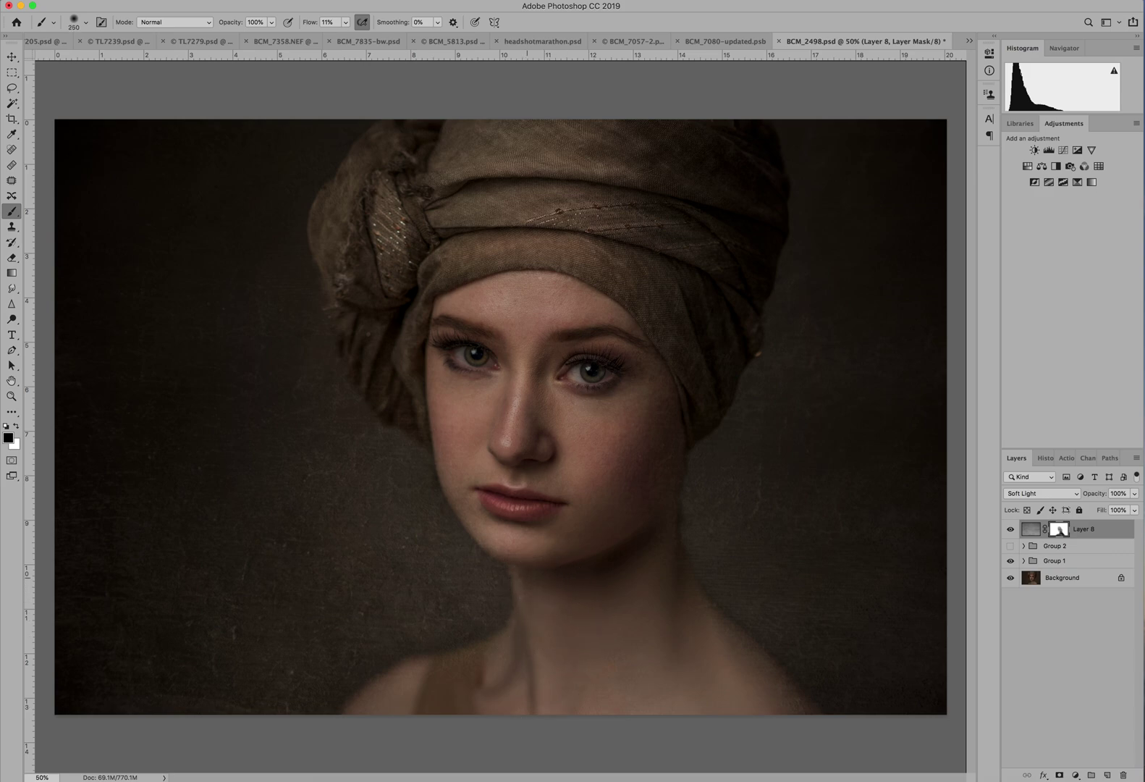
pyautogui.press(']')
pyautogui.press(']')
pyautogui.press(']')
pyautogui.press(']')
pyautogui.press(']')
pyautogui.press('[')
# Step: Set the mask brush to white at 27% opacity, and lower the texture layer's opacity to 66%
pyautogui.click(271, 22)
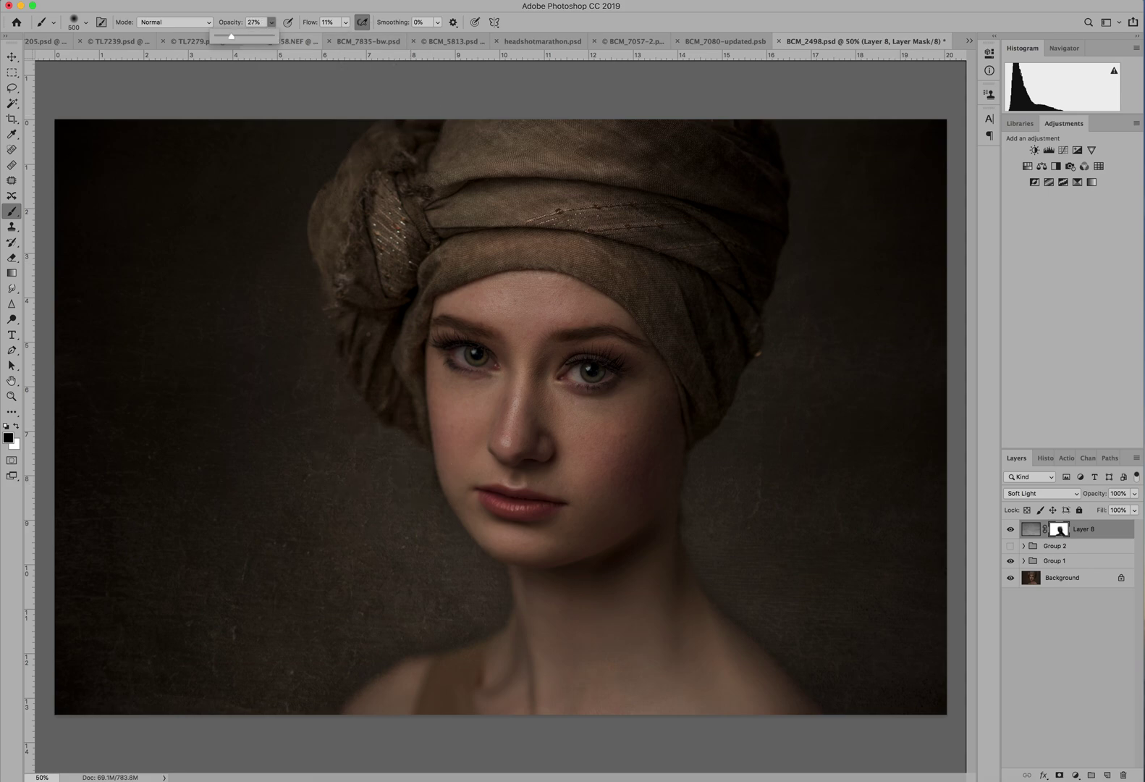
pyautogui.press('x')
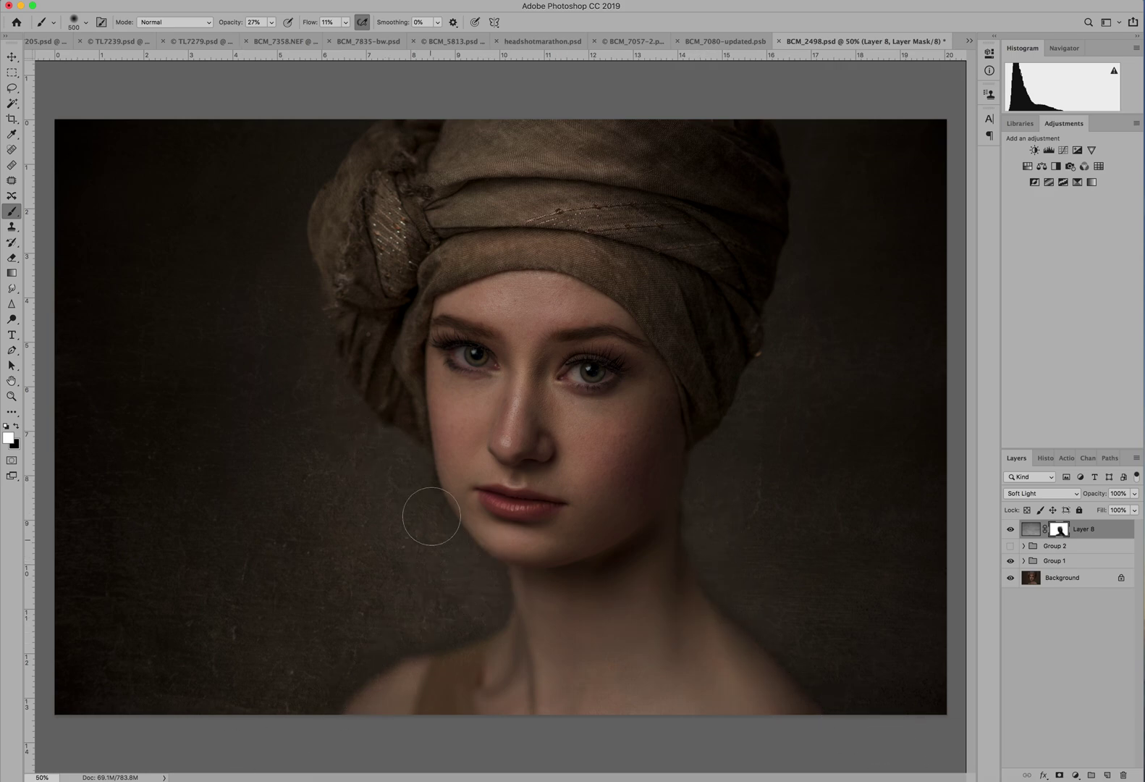
pyautogui.click(1133, 493)
pyautogui.moveTo(1091, 508); pyautogui.dragTo(1092, 508)
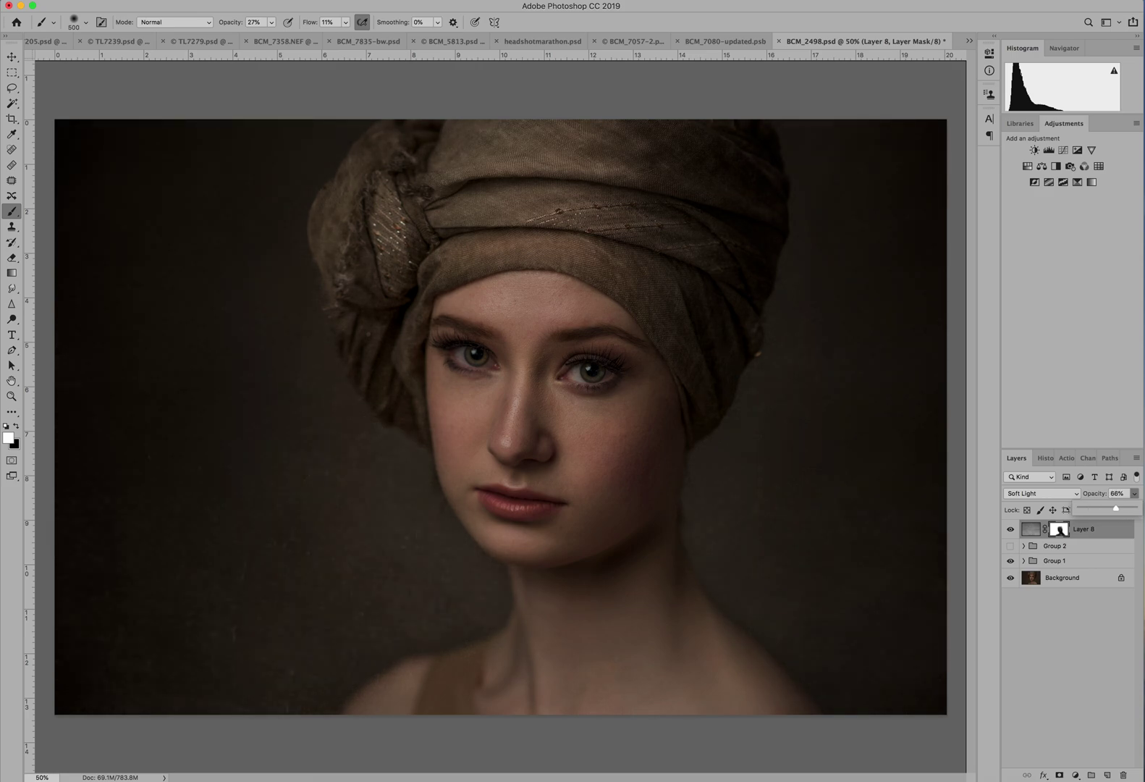
# Step: Raise the texture layer's opacity to 100% and soften its image, not the mask, with a Gaussian Blur
pyautogui.moveTo(1115, 508); pyautogui.dragTo(1107, 508)
pyautogui.click(1032, 529)
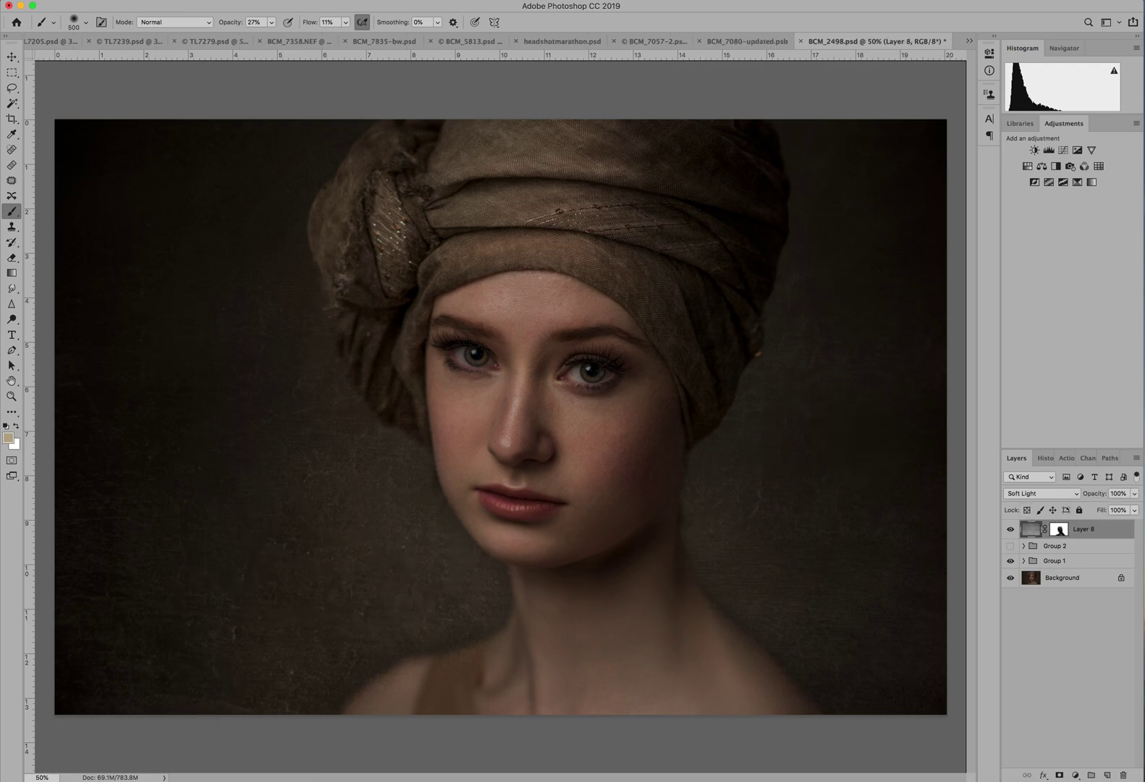
pyautogui.click(278, 0)
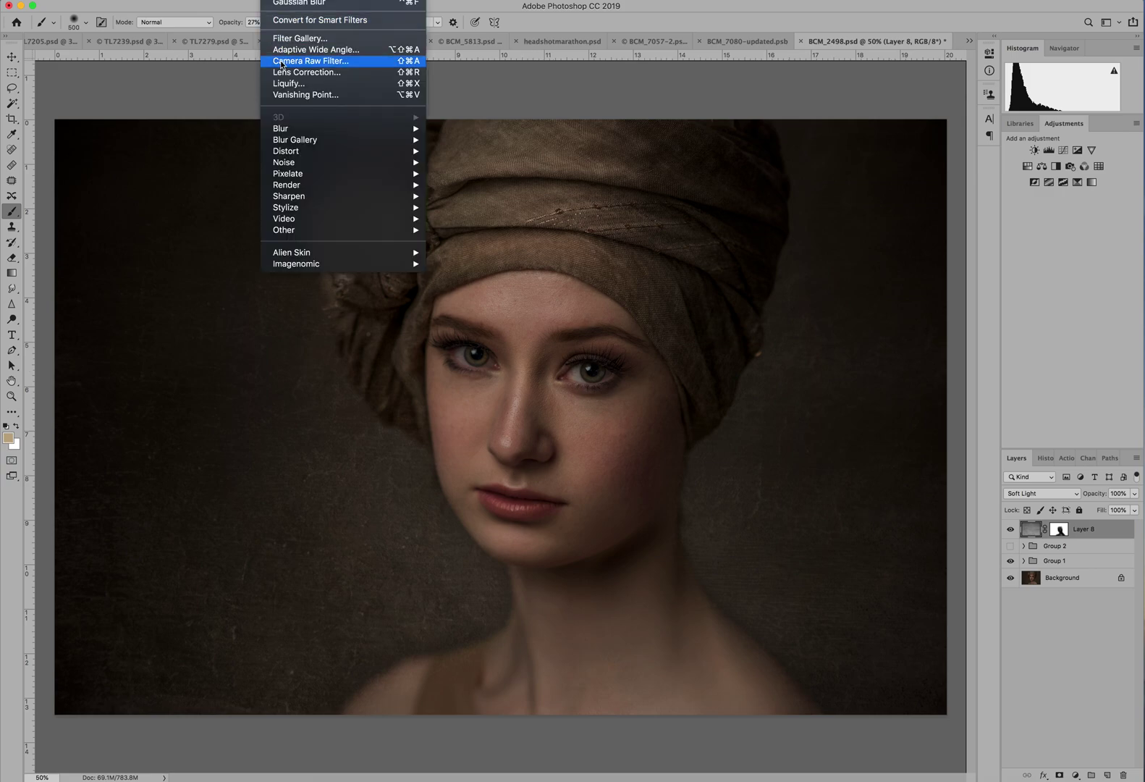
pyautogui.moveTo(310, 130)
pyautogui.click(517, 174)
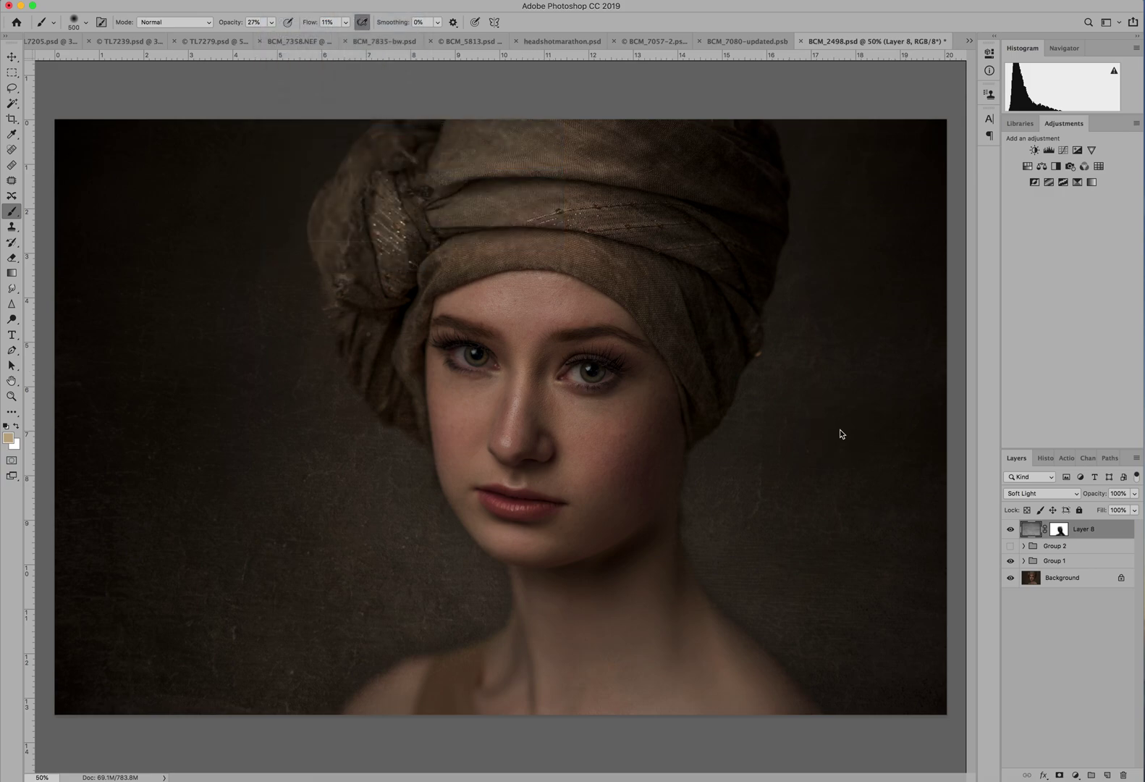
pyautogui.moveTo(1116, 164); pyautogui.dragTo(879, 199)
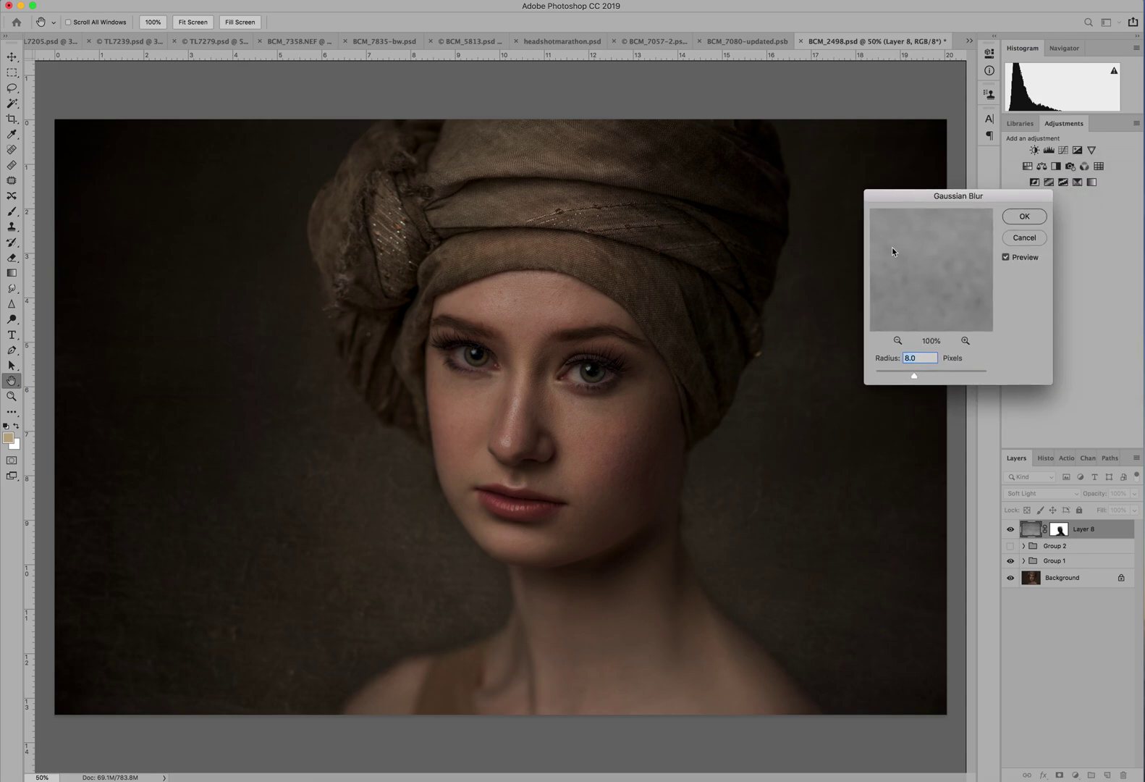
pyautogui.moveTo(914, 375); pyautogui.dragTo(890, 376)
pyautogui.moveTo(878, 376); pyautogui.dragTo(905, 378)
pyautogui.moveTo(909, 377); pyautogui.dragTo(919, 379)
pyautogui.click(1031, 216)
pyautogui.press('b')
# Step: Lower the blurred texture layer's opacity to 61% and toggle its visibility to compare the portrait with and without it
pyautogui.click(1136, 494)
pyautogui.moveTo(1134, 508)
pyautogui.mouseDown()
pyautogui.moveTo(1086, 510)
pyautogui.moveTo(1114, 509)
pyautogui.mouseUp()
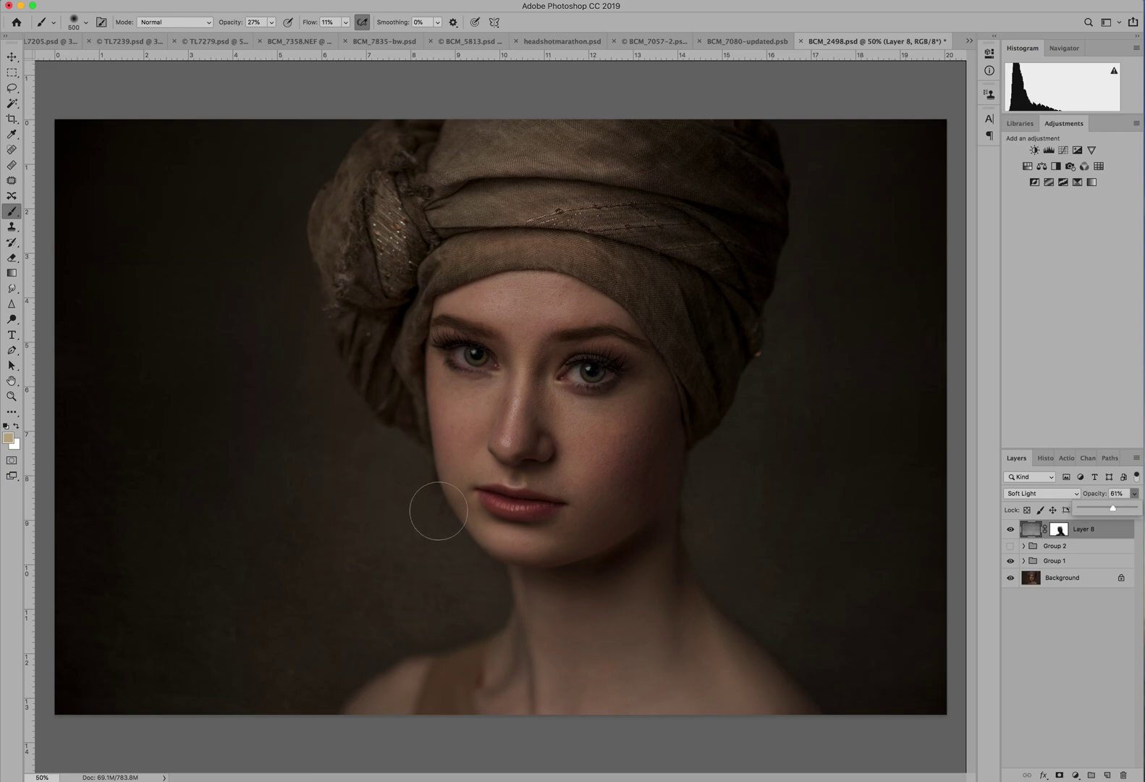
pyautogui.click(1012, 531)
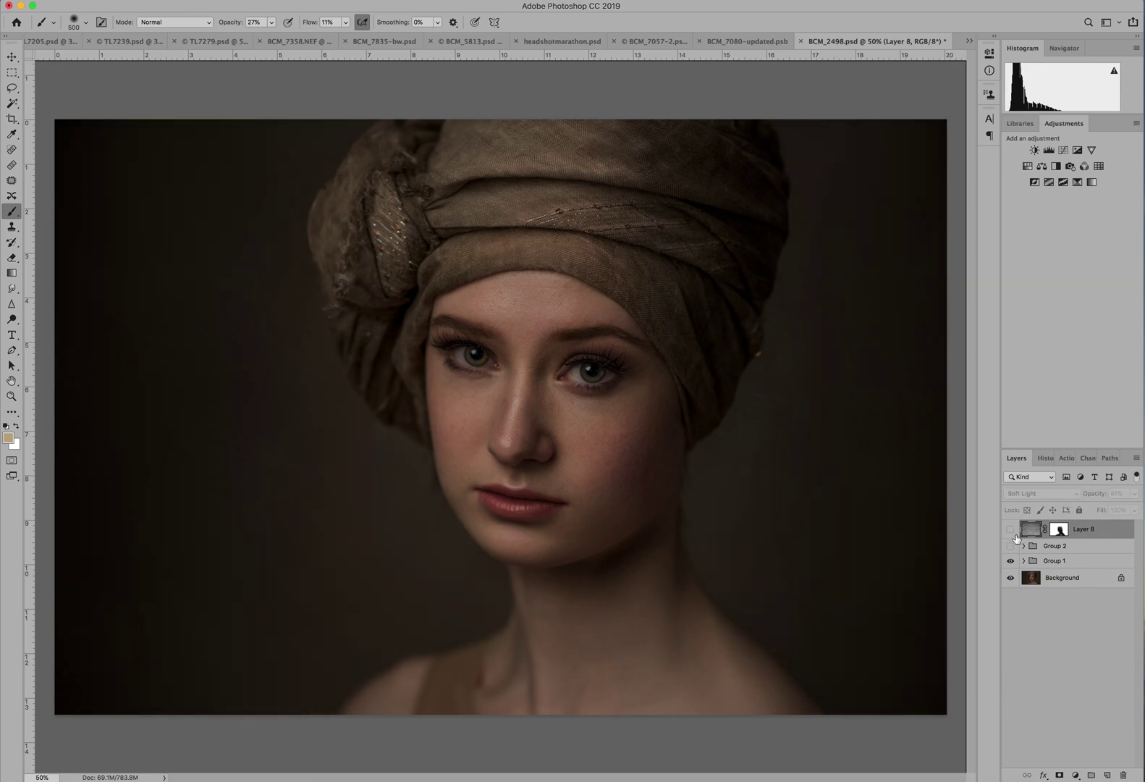
pyautogui.click(1016, 534)
pyautogui.click(1017, 534)
pyautogui.click(1016, 533)
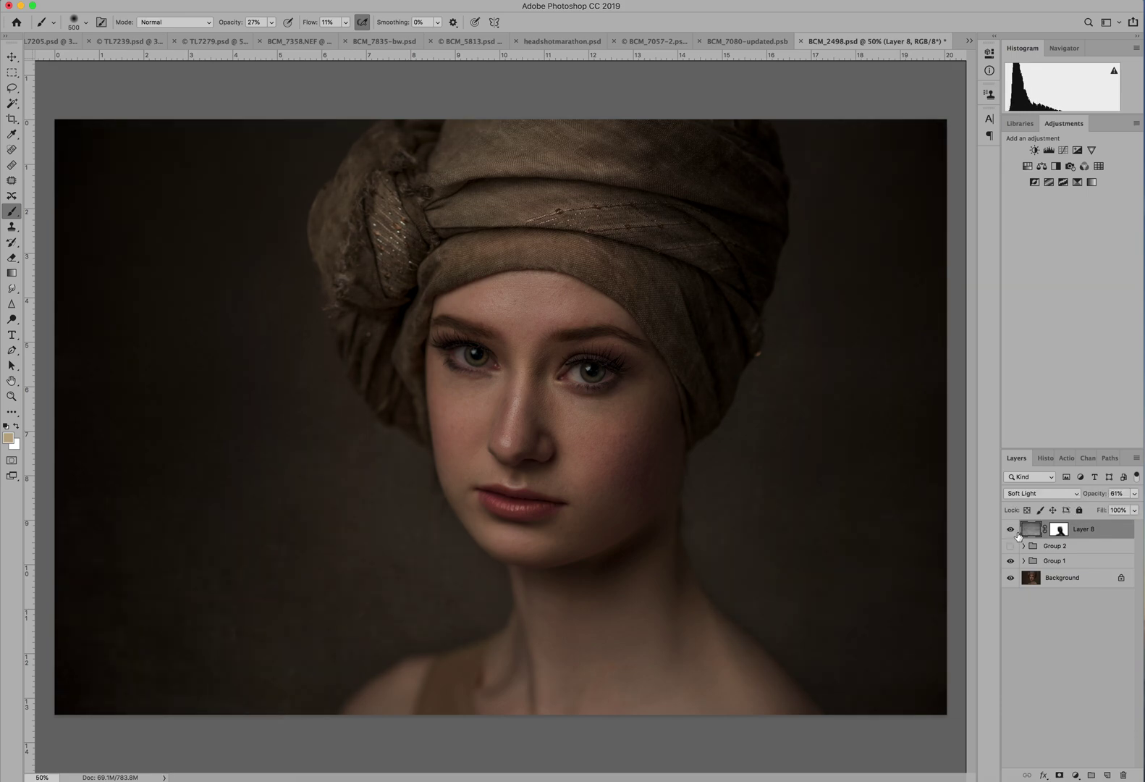
pyautogui.click(1015, 534)
pyautogui.click(1014, 532)
# Step: Fine-tune the texture layer's opacity to 42% for a subtler background effect
pyautogui.click(1135, 494)
pyautogui.moveTo(1110, 512)
pyautogui.mouseDown()
pyautogui.moveTo(1095, 512)
pyautogui.moveTo(1128, 511)
pyautogui.moveTo(1085, 507)
pyautogui.moveTo(1112, 510)
pyautogui.moveTo(1094, 511)
pyautogui.mouseUp()
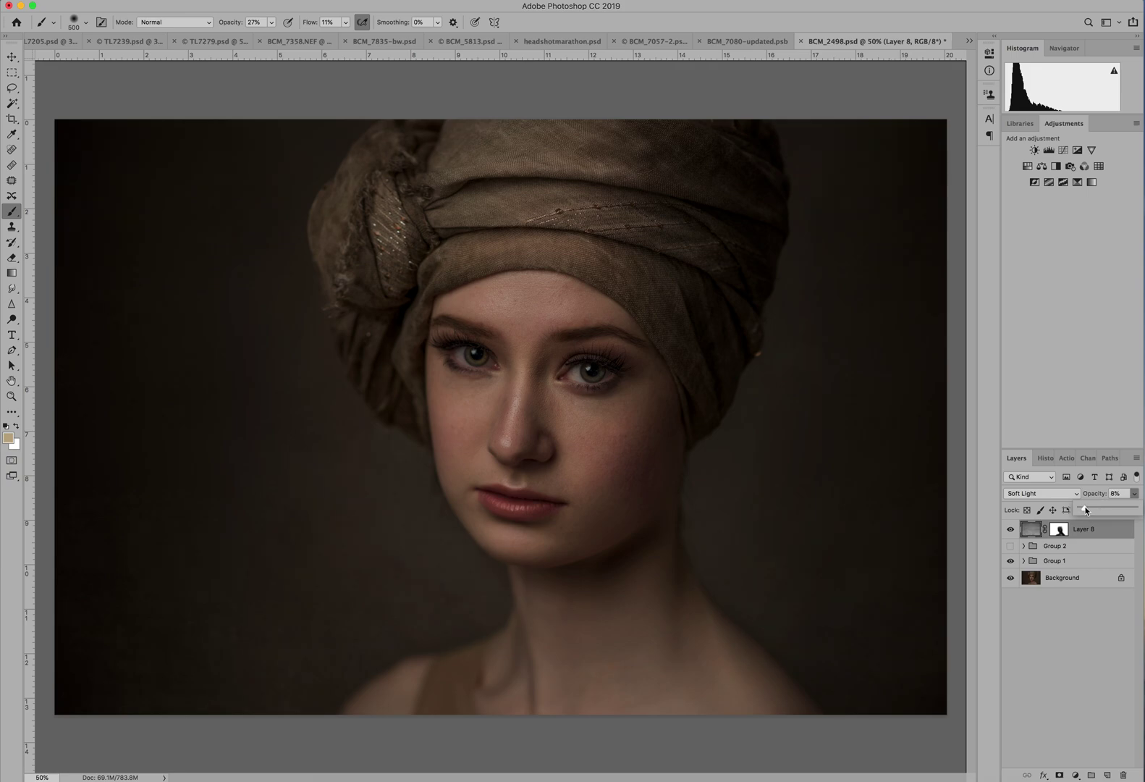
pyautogui.moveTo(1097, 511); pyautogui.dragTo(1101, 511)
pyautogui.press('Return')
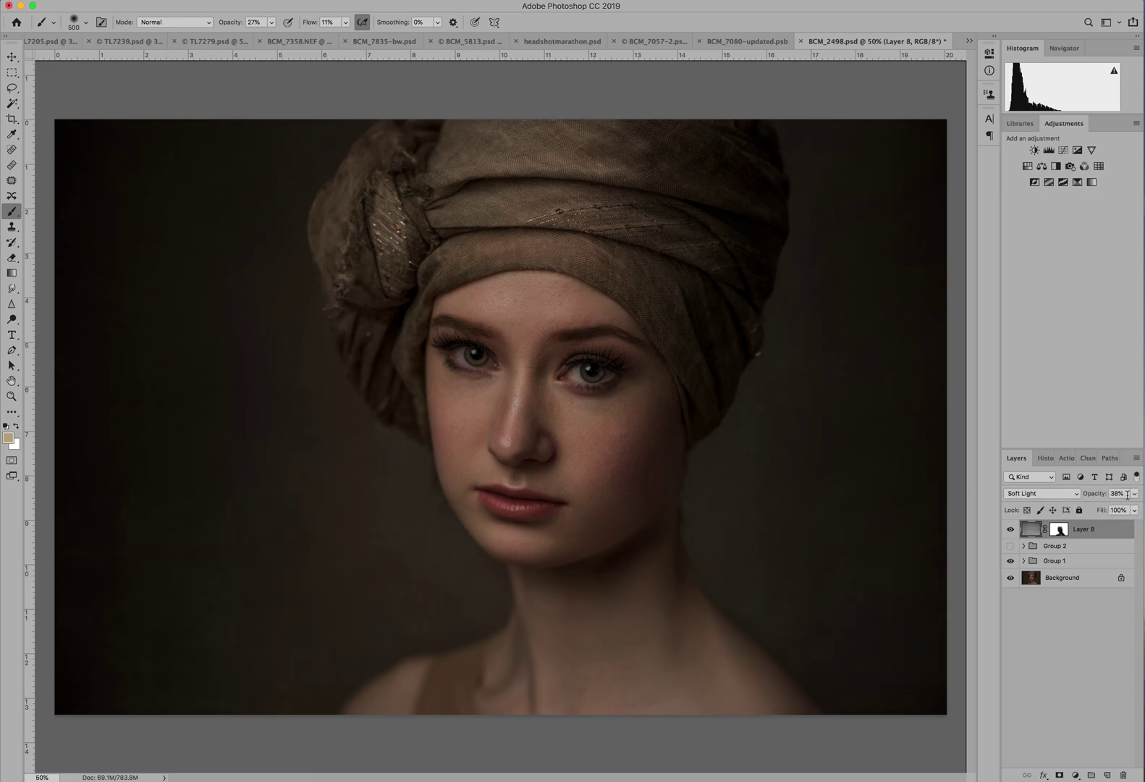
pyautogui.click(1135, 494)
pyautogui.moveTo(1100, 510); pyautogui.dragTo(1099, 510)
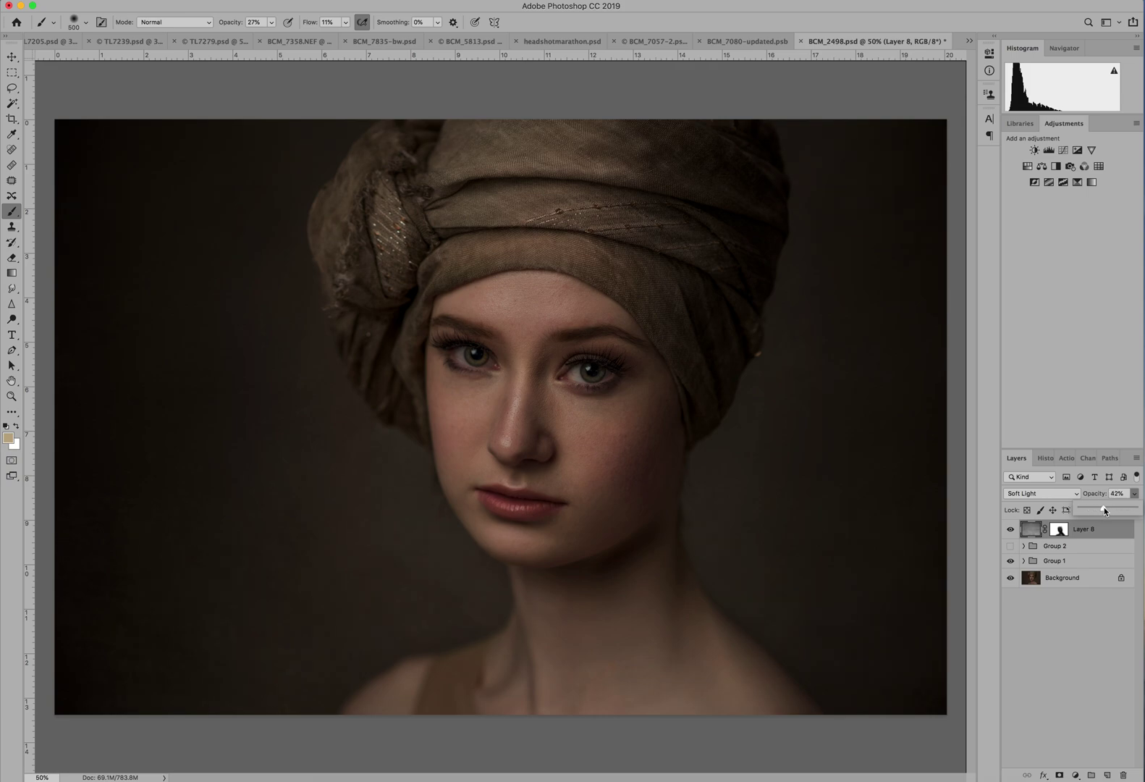
pyautogui.click(1109, 540)
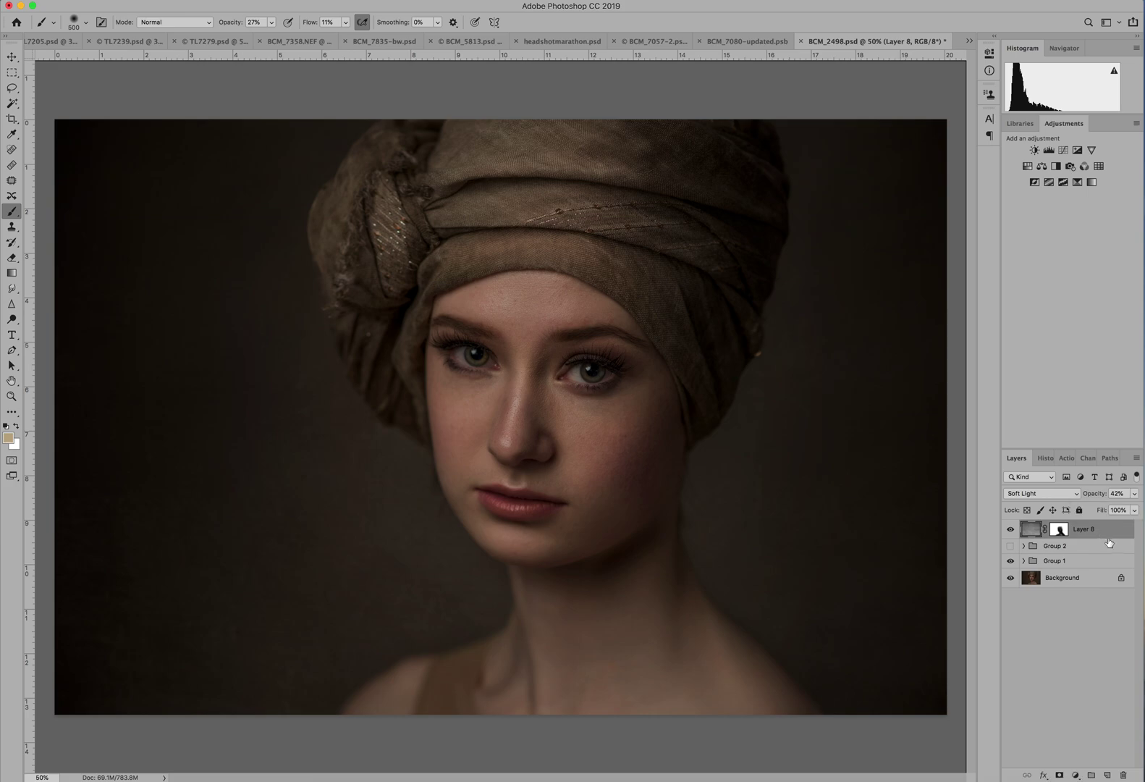